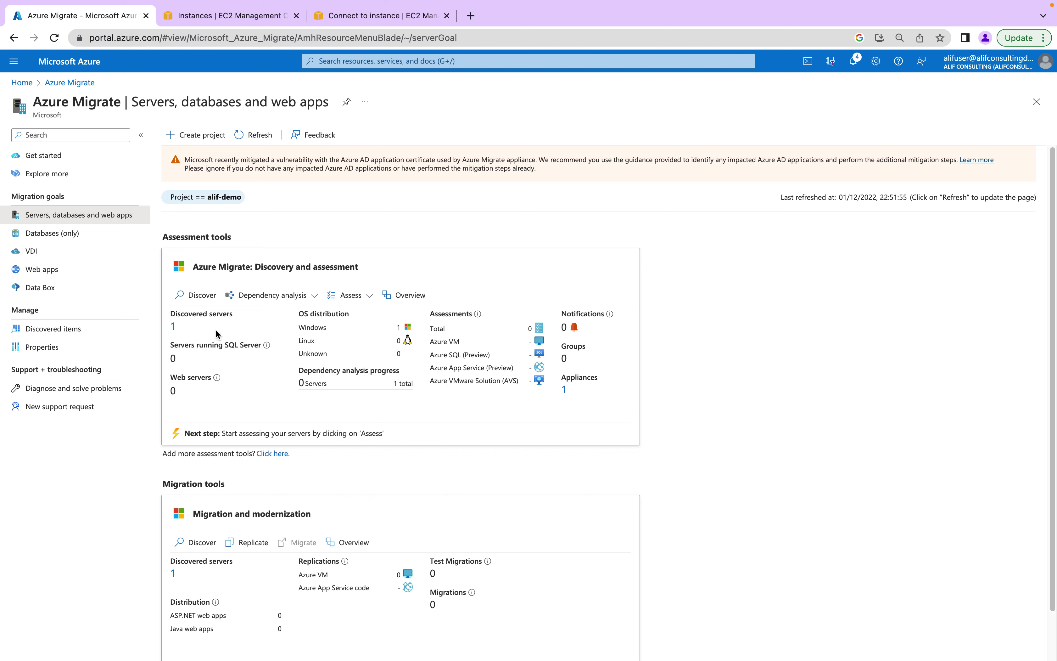
Examine the dependency analysis page for adding servers, and return to the servers, databases and web apps overview
{"action": "left_click", "coordinate": [306, 299]}
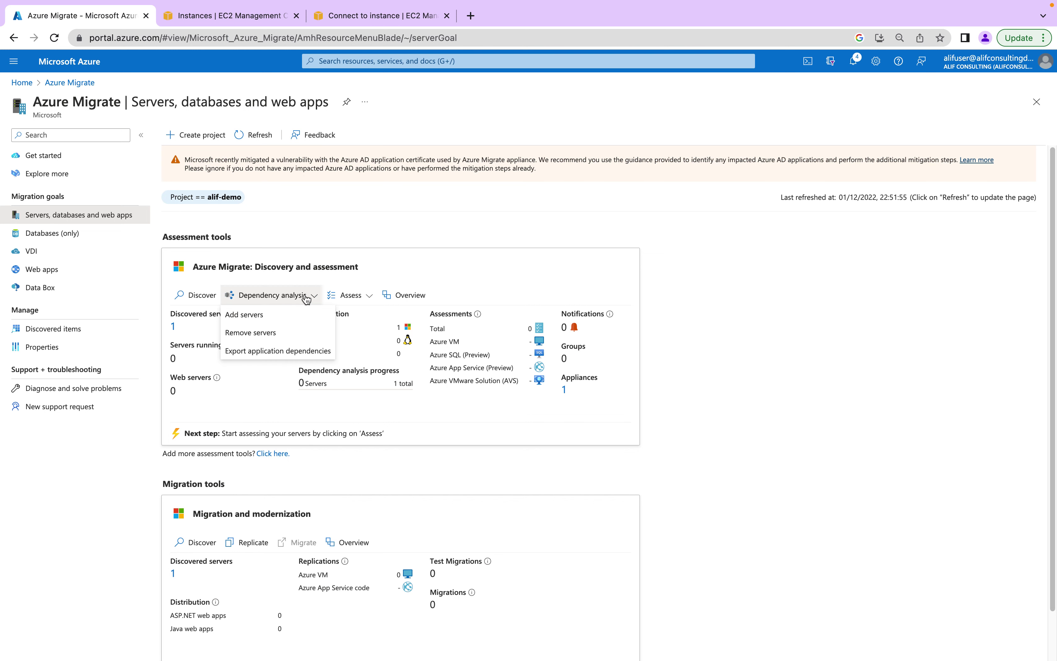
{"action": "left_click", "coordinate": [275, 313]}
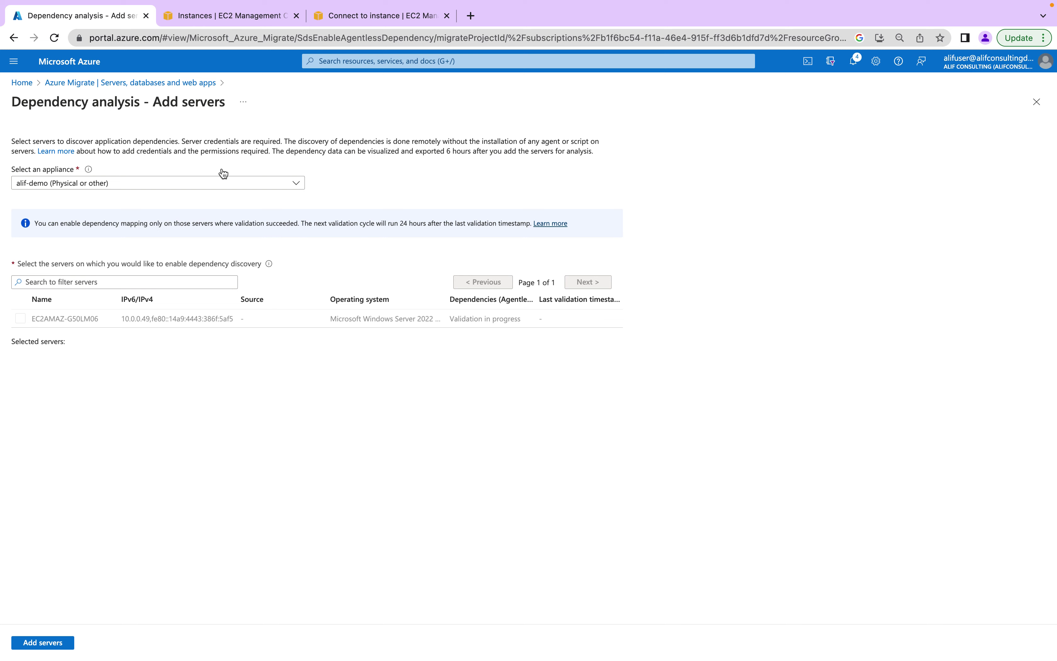
{"action": "left_click", "coordinate": [171, 83]}
Start an Azure VM assessment with servers discovered from the Azure Migrate appliance as the discovery source
{"action": "left_click", "coordinate": [352, 295]}
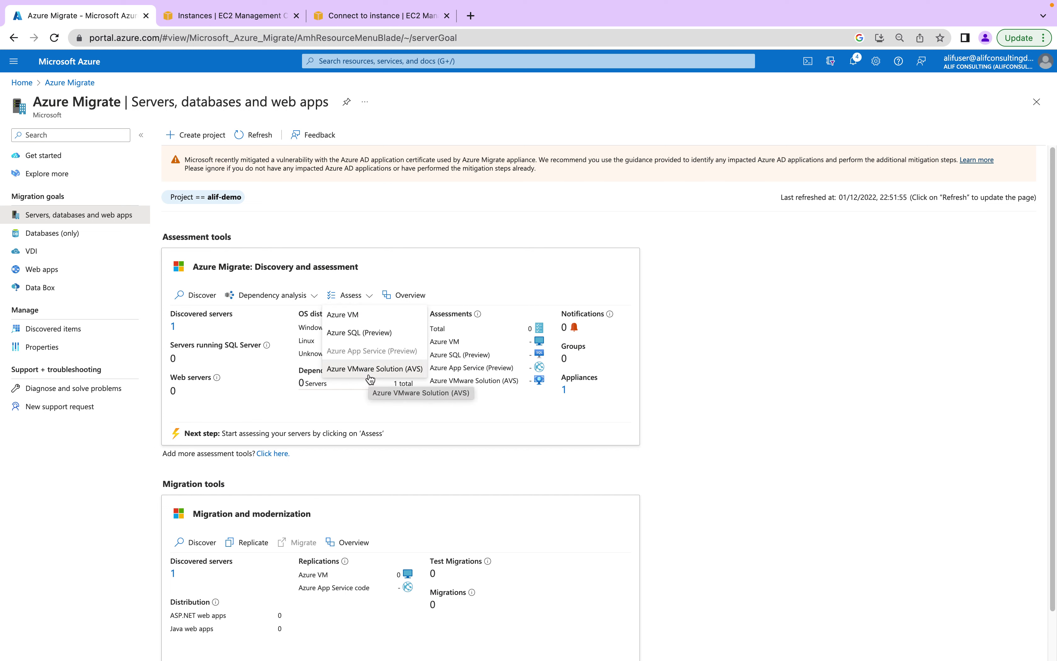
{"action": "left_click", "coordinate": [355, 316]}
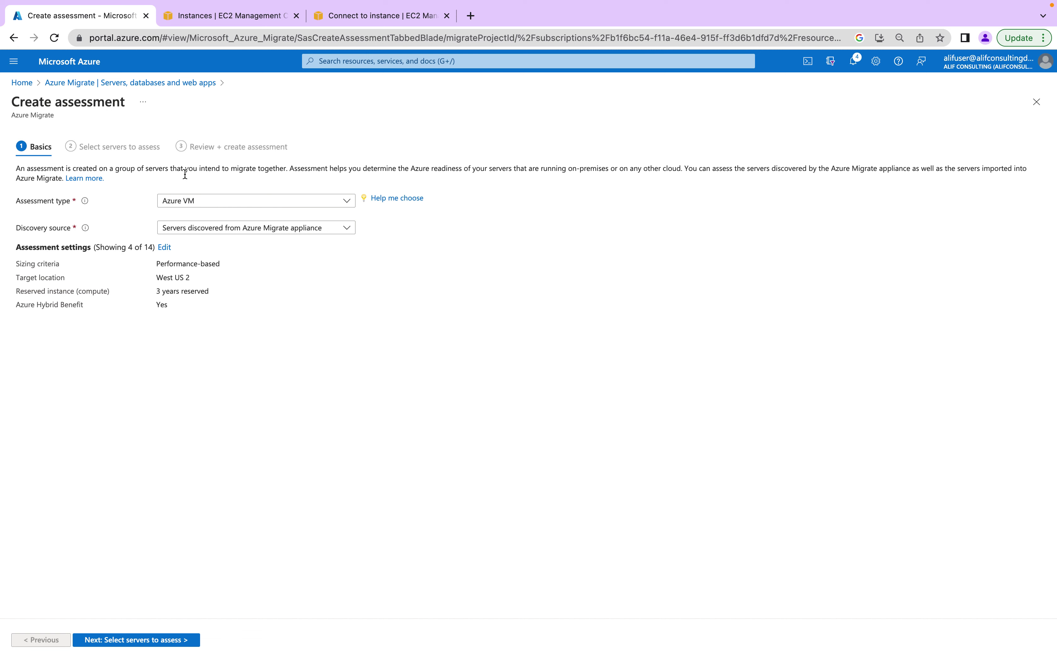
{"action": "left_click", "coordinate": [232, 232]}
{"action": "left_click", "coordinate": [232, 245]}
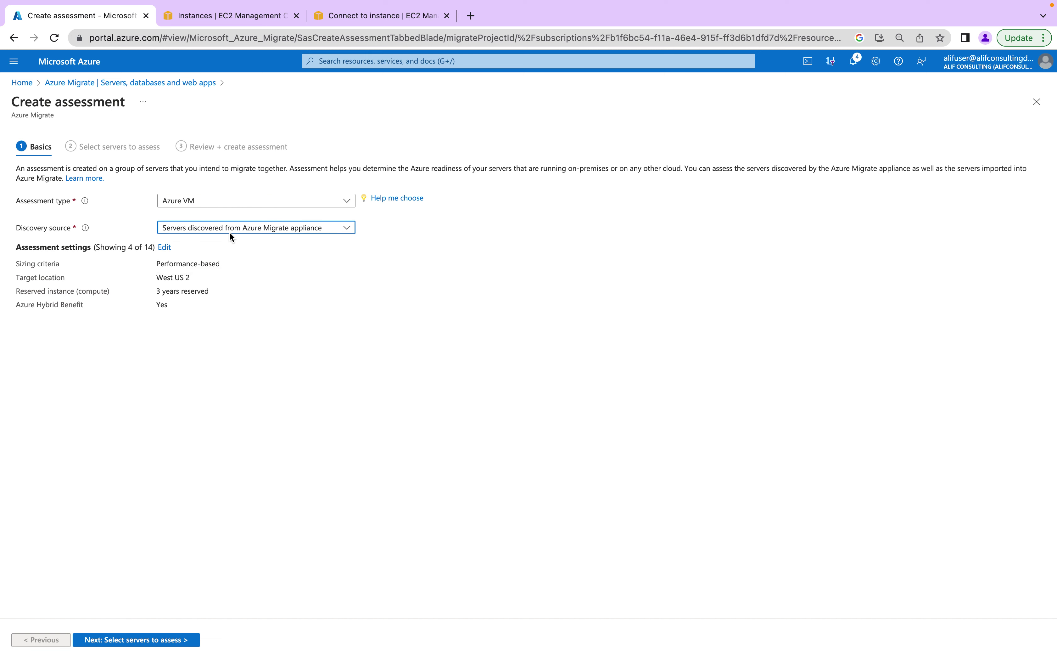
{"action": "left_click", "coordinate": [223, 202]}
{"action": "left_click", "coordinate": [224, 202]}
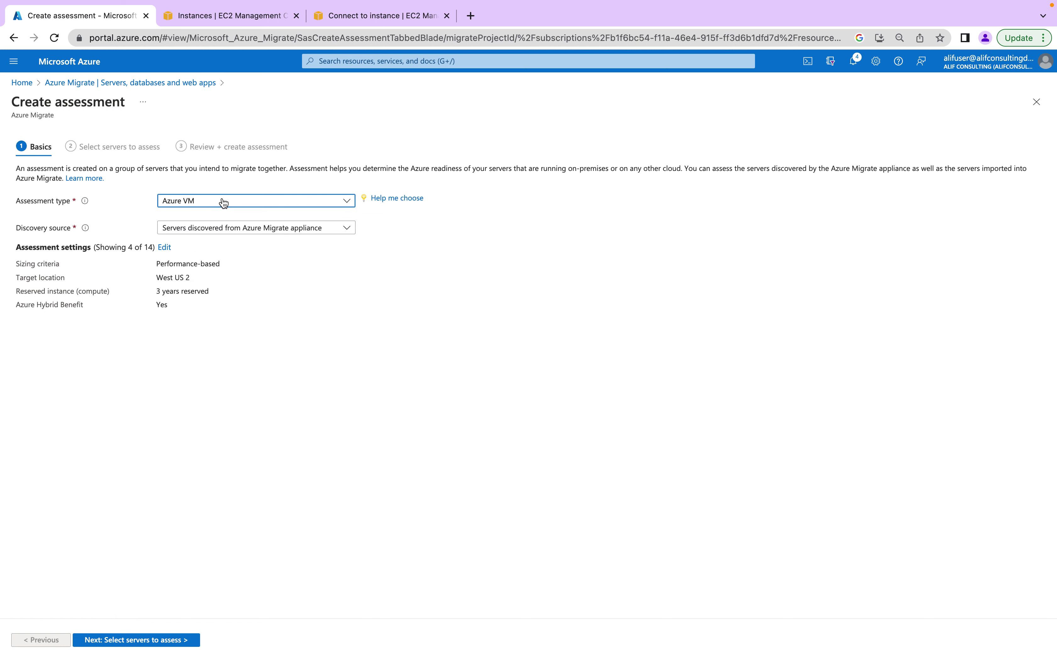
{"action": "left_click", "coordinate": [233, 232]}
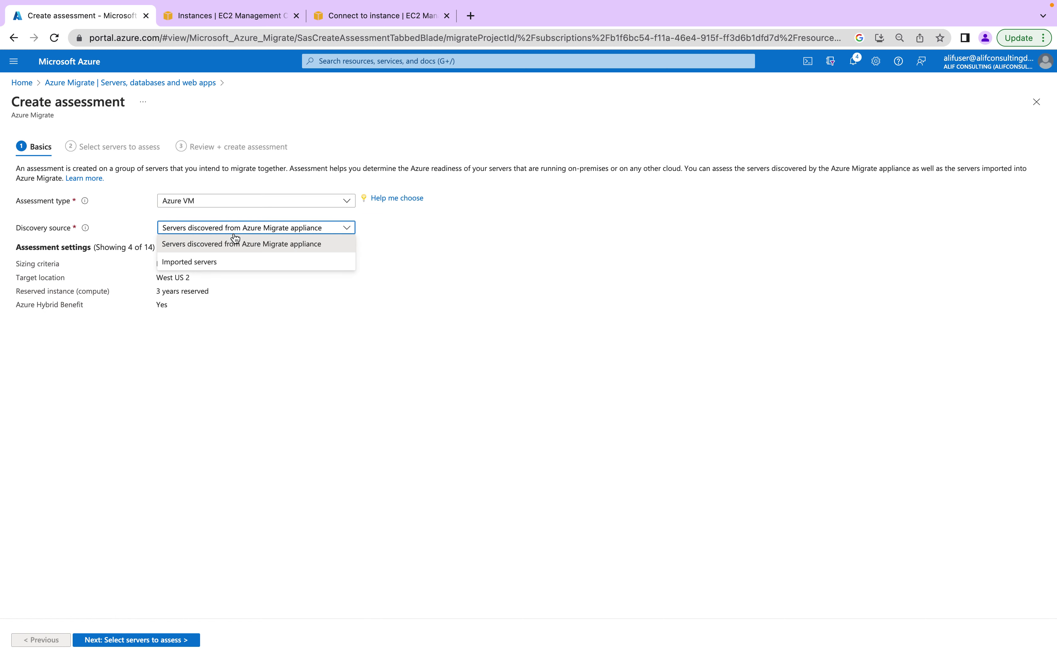
{"action": "left_click", "coordinate": [335, 373]}
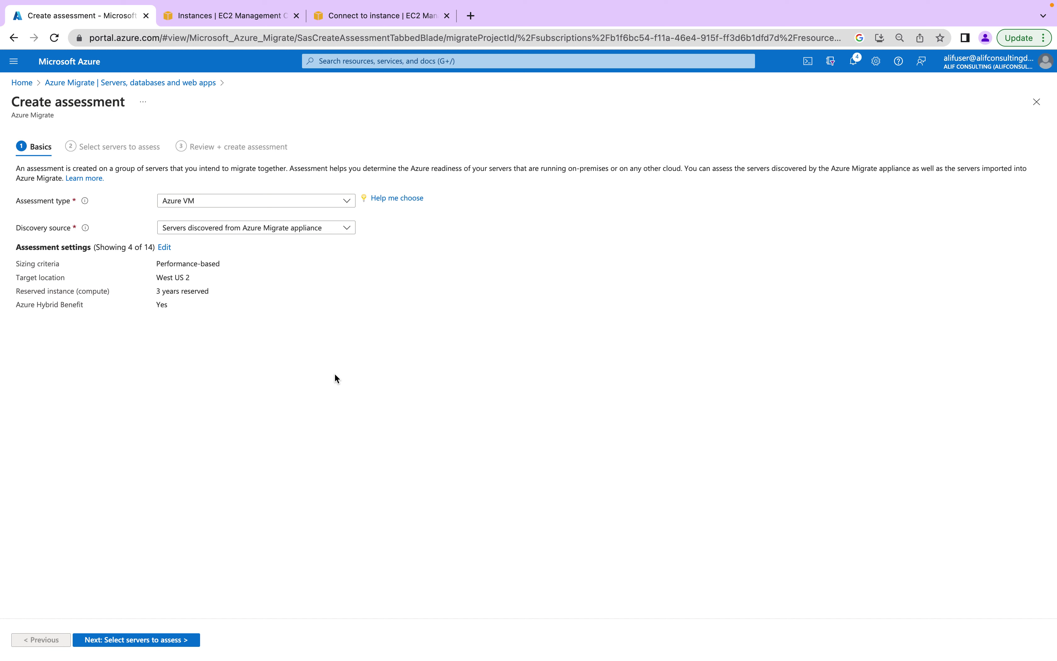
Edit the assessment settings to use South India as the target location and 3 years reserved for compute instances
{"action": "left_click_drag", "start_coordinate": [160, 263], "coordinate": [195, 319]}
{"action": "left_click", "coordinate": [154, 264], "text": "shift"}
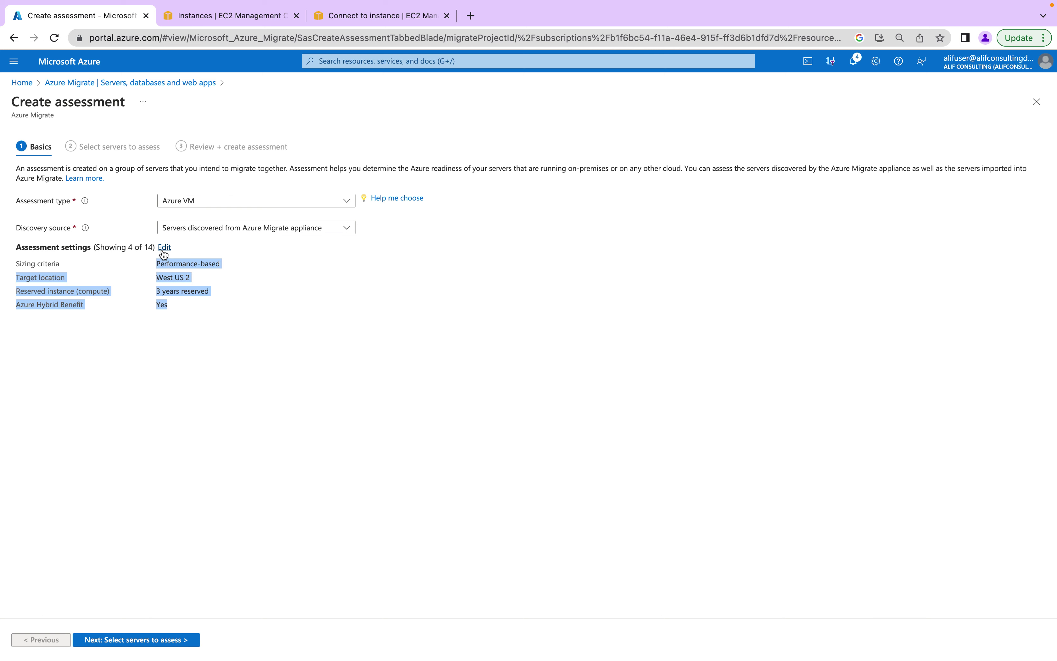
{"action": "left_click", "coordinate": [163, 251]}
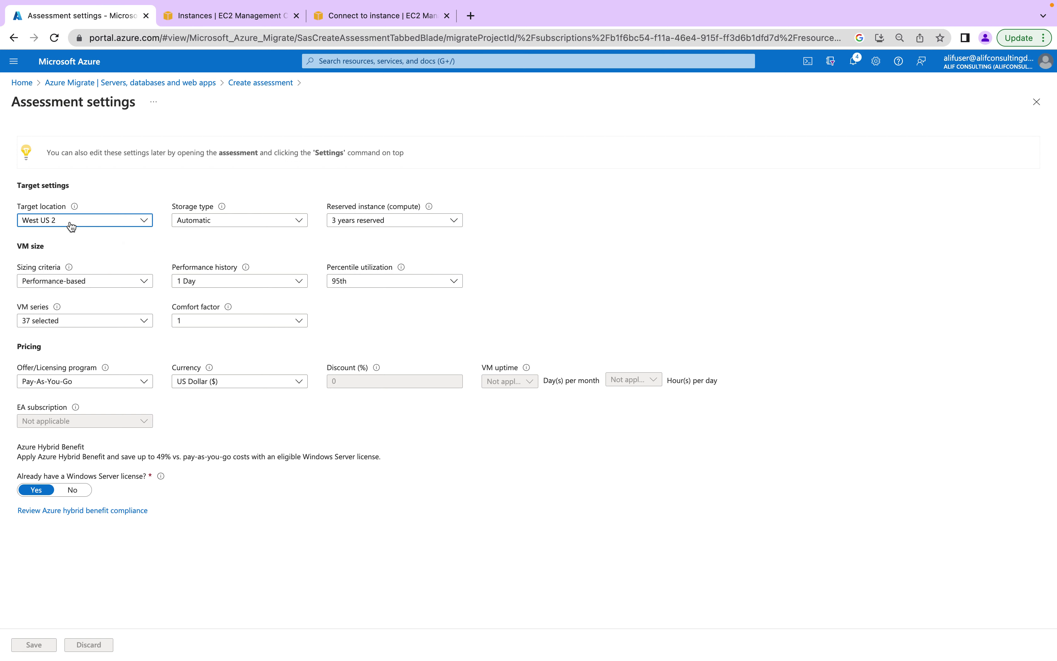
{"action": "left_click", "coordinate": [71, 223]}
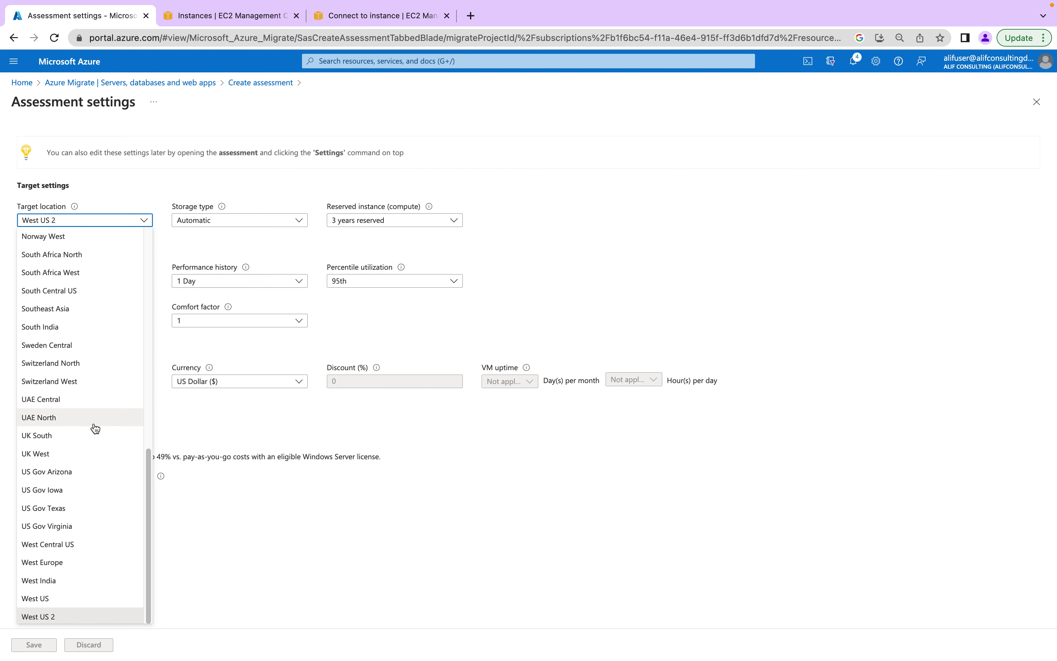
{"action": "left_click", "coordinate": [52, 329]}
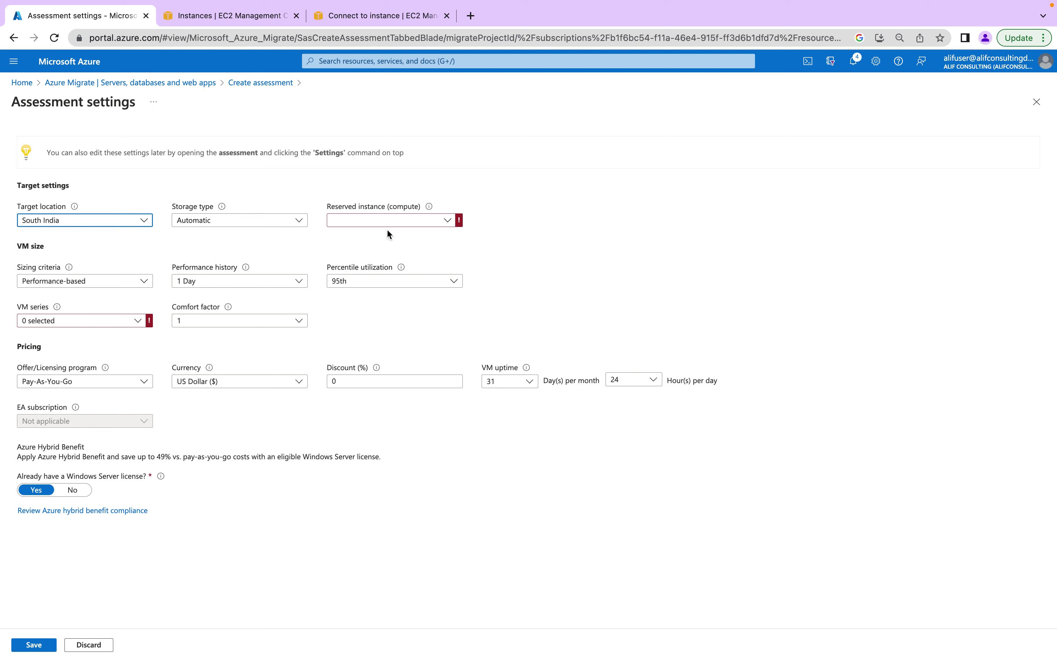
{"action": "left_click", "coordinate": [398, 224]}
{"action": "left_click", "coordinate": [397, 224]}
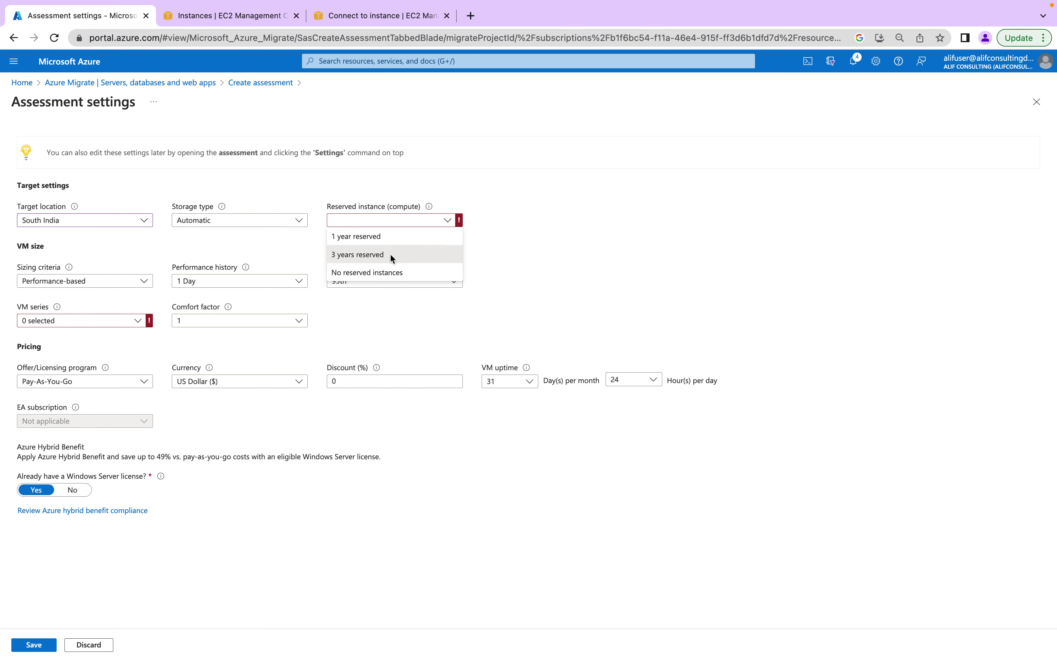
{"action": "left_click", "coordinate": [389, 255]}
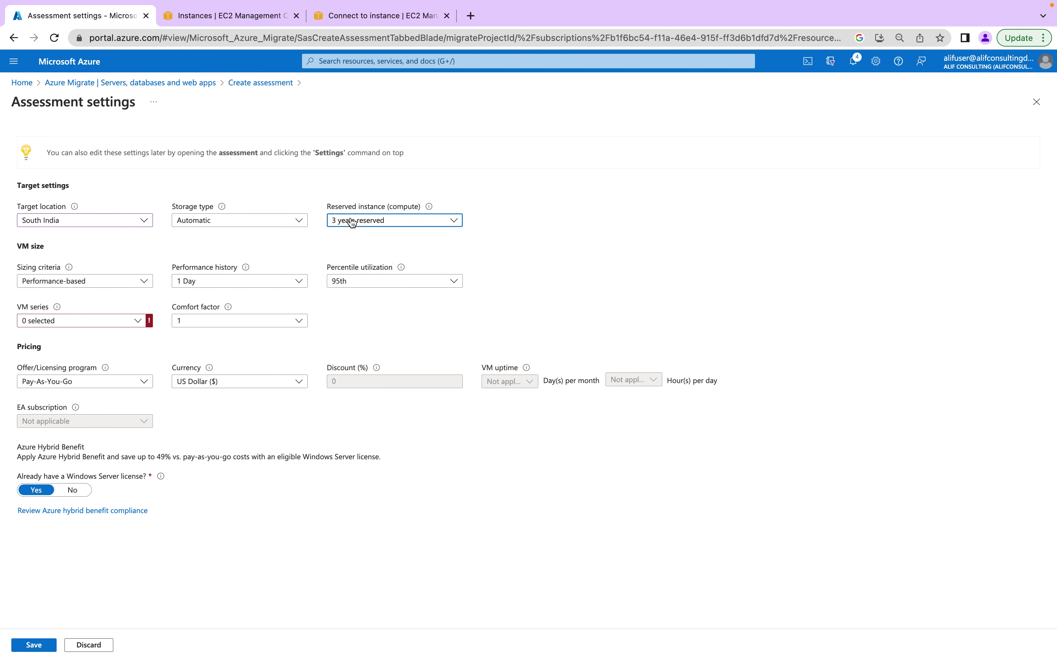
Review the available storage types for the assessment without changing the Automatic selection
{"action": "left_click", "coordinate": [261, 226]}
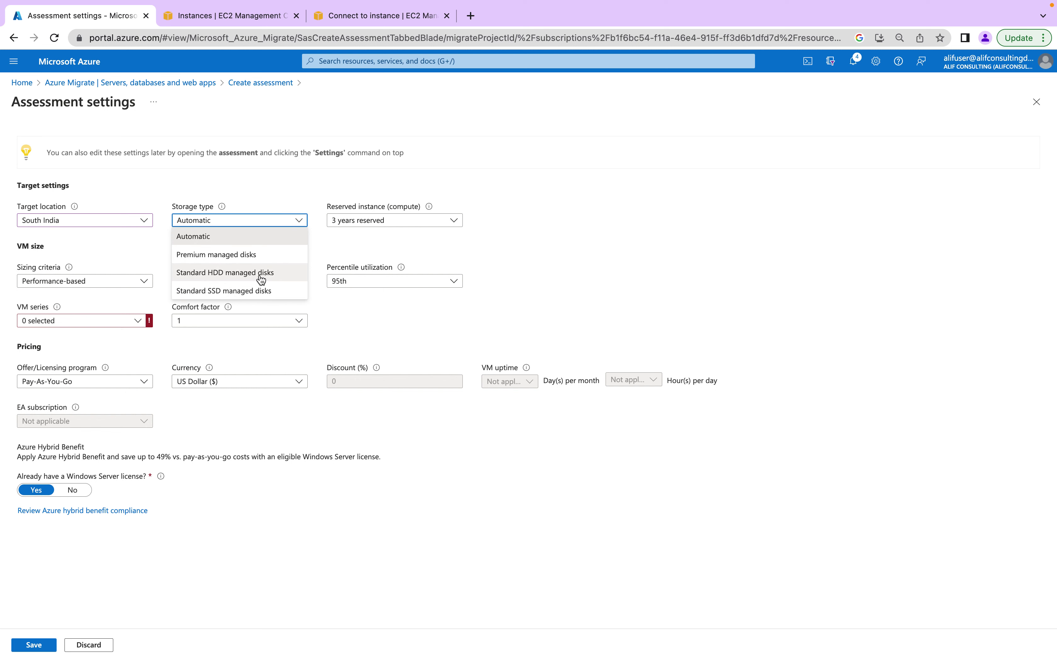
{"action": "left_click", "coordinate": [431, 334]}
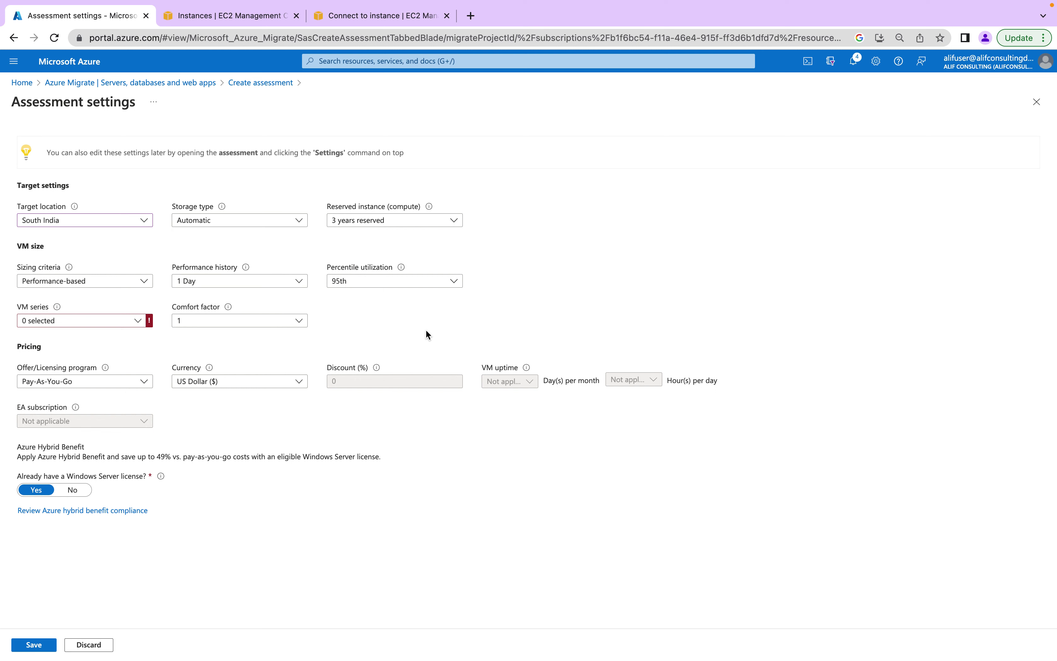
{"action": "left_click", "coordinate": [248, 223]}
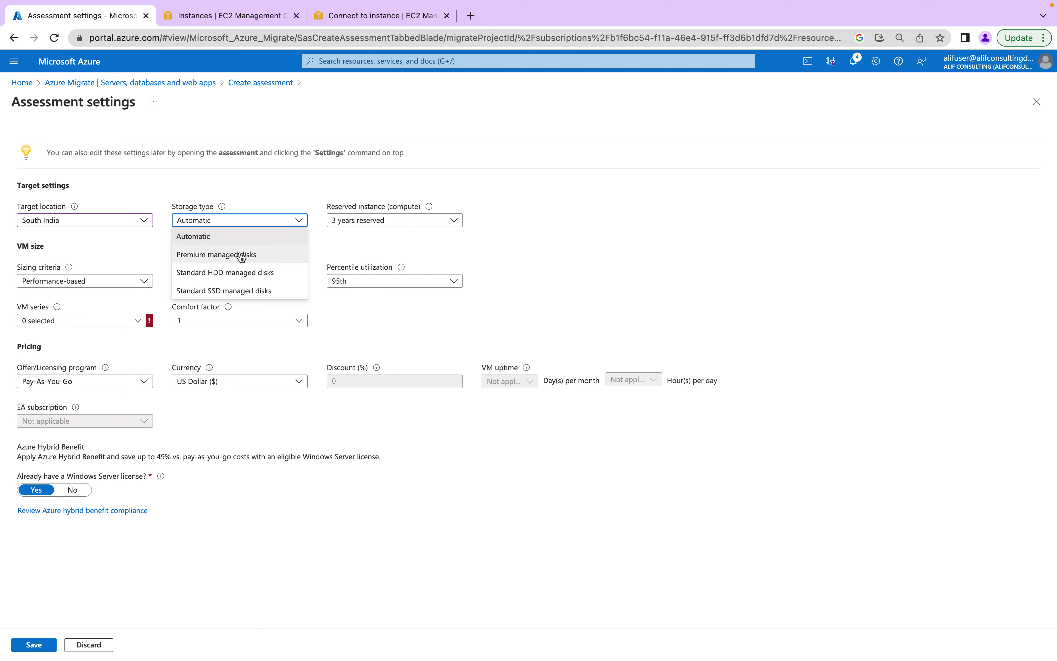
{"action": "left_click", "coordinate": [532, 291]}
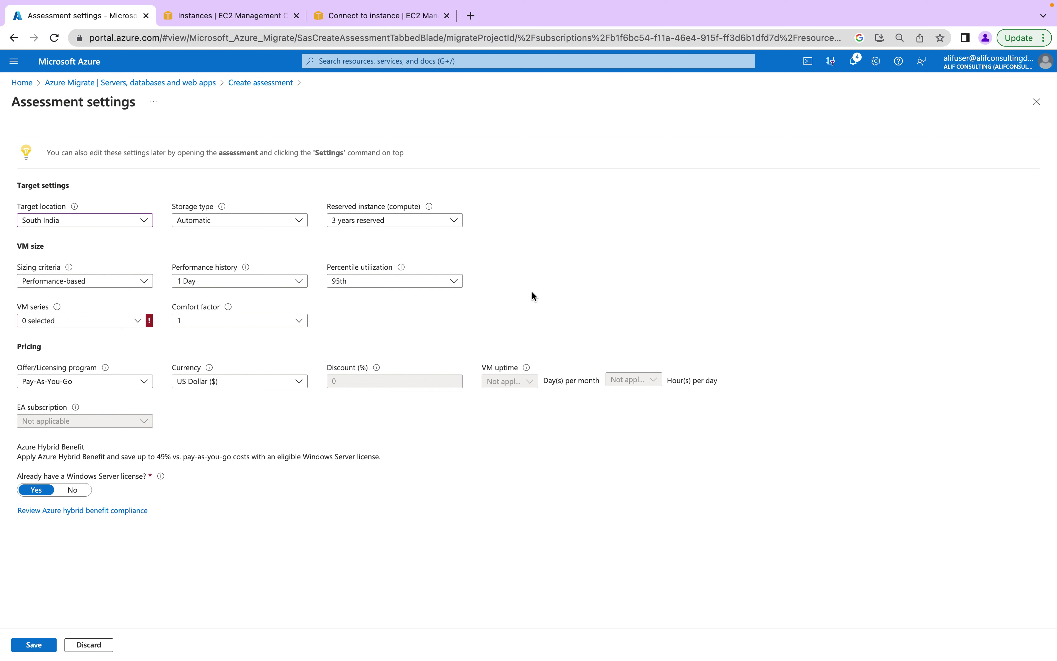
Include all available VM series in the assessment's VM size settings
{"action": "left_click", "coordinate": [116, 324]}
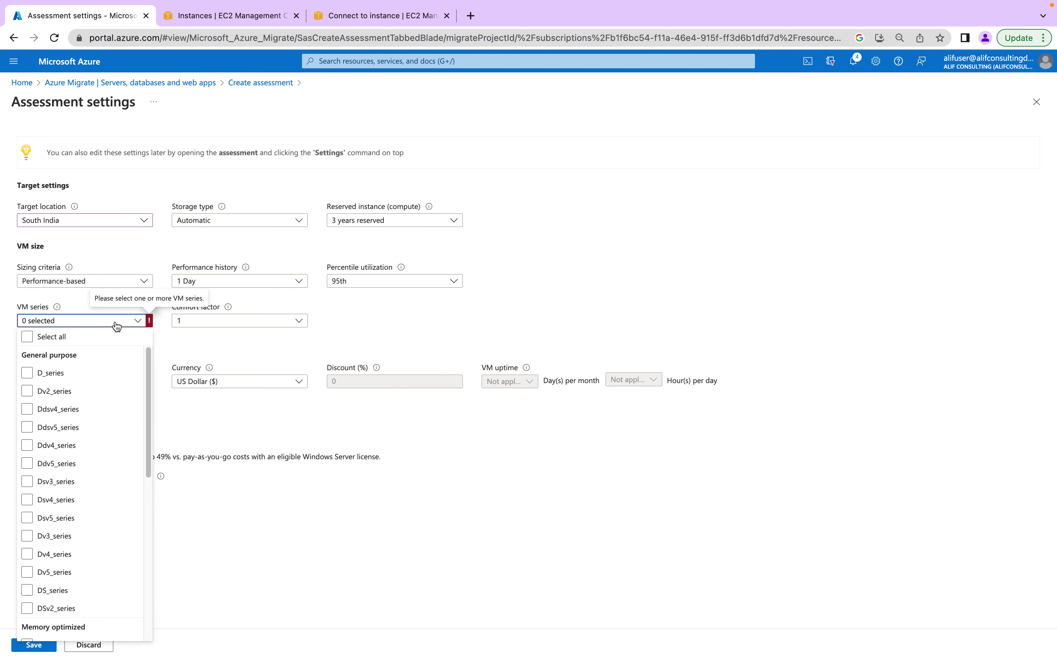
{"action": "left_click", "coordinate": [35, 339]}
{"action": "left_click", "coordinate": [430, 336]}
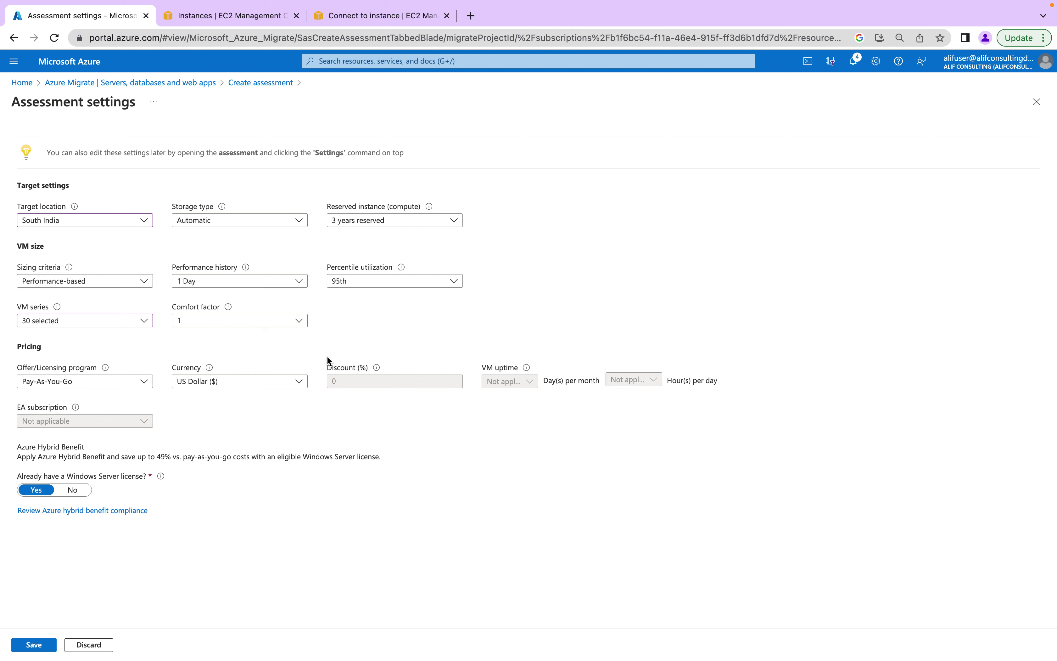
Keep performance-based sizing at 95th percentile utilization and set the performance history to 1 Week
{"action": "left_click", "coordinate": [124, 281]}
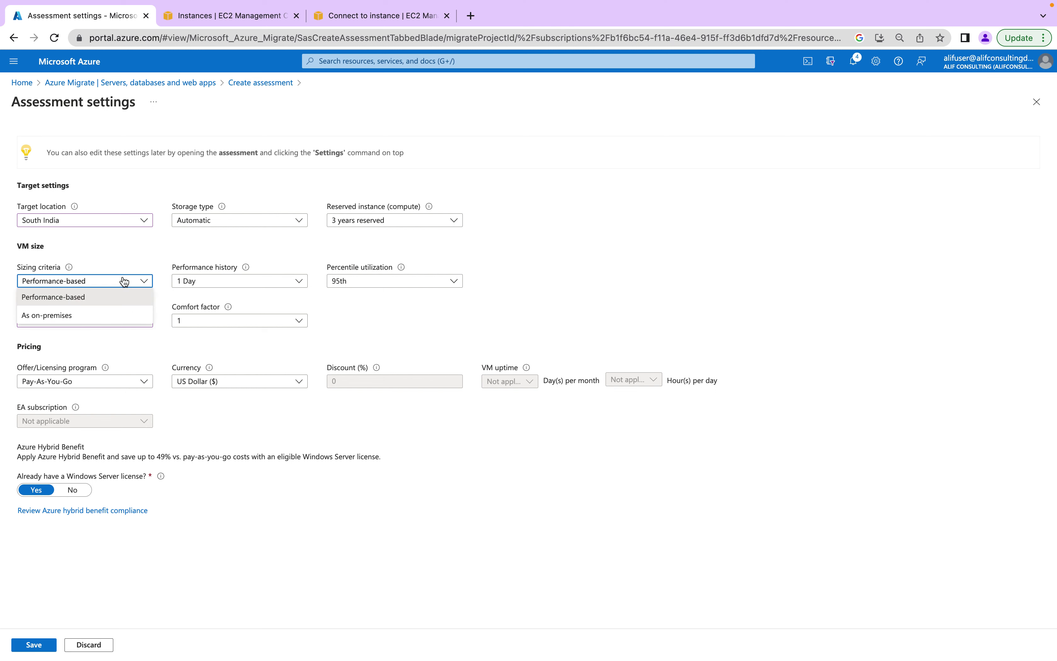
{"action": "left_click", "coordinate": [124, 281]}
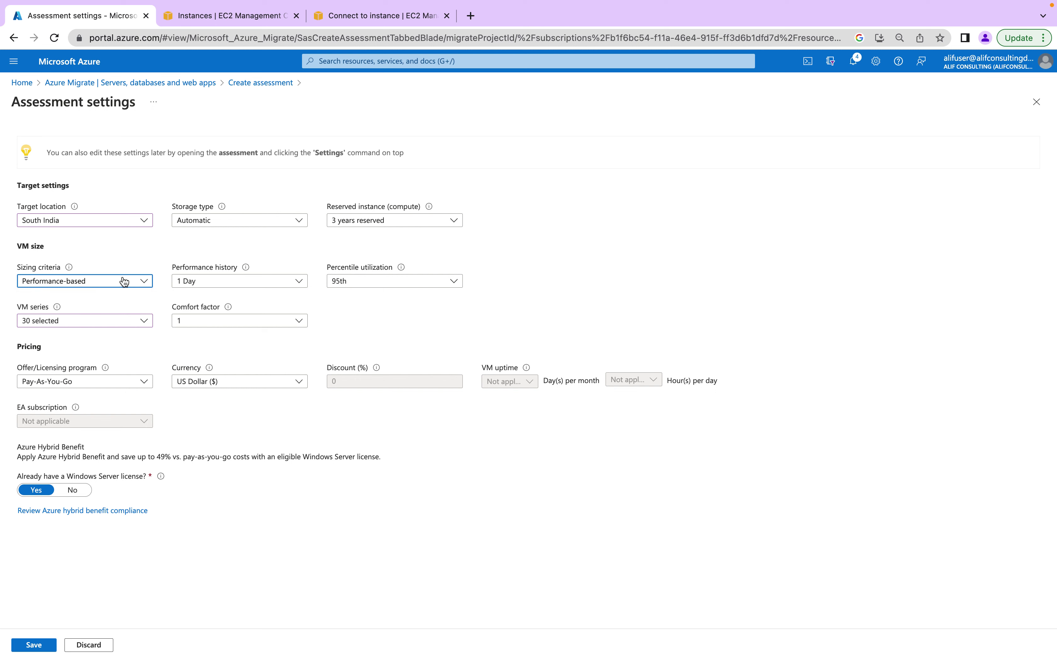
{"action": "left_click", "coordinate": [143, 280]}
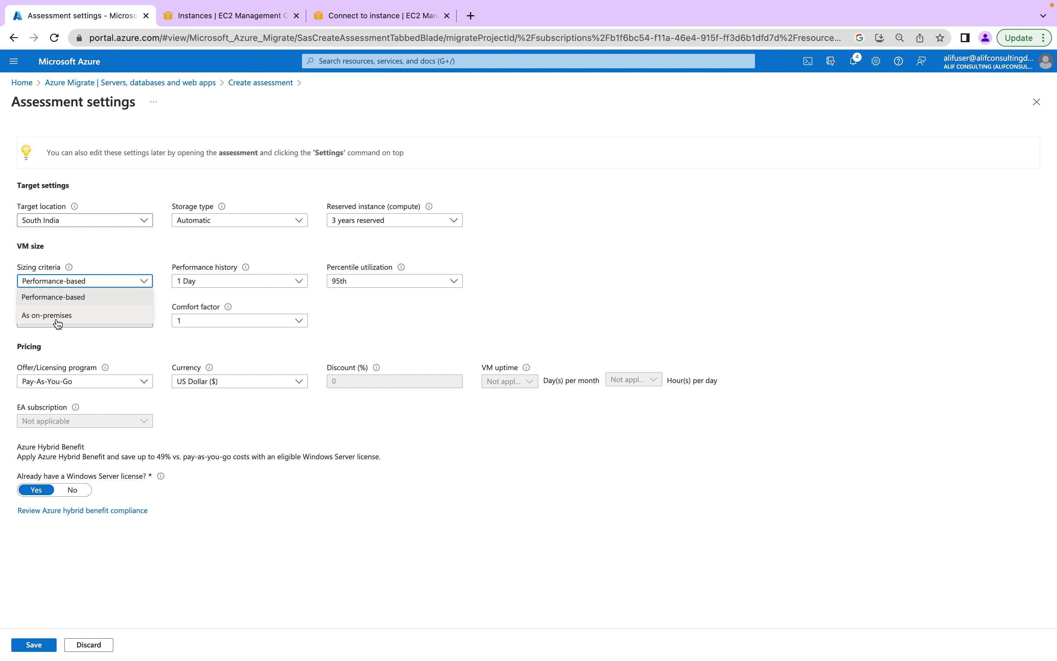
{"action": "left_click", "coordinate": [90, 300]}
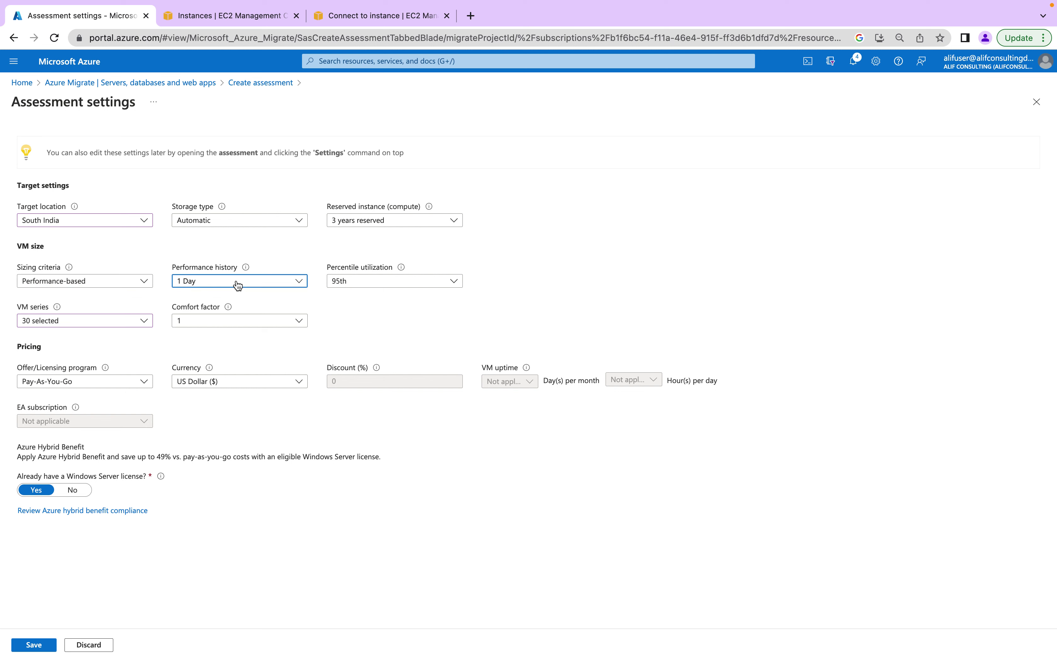
{"action": "left_click", "coordinate": [236, 284]}
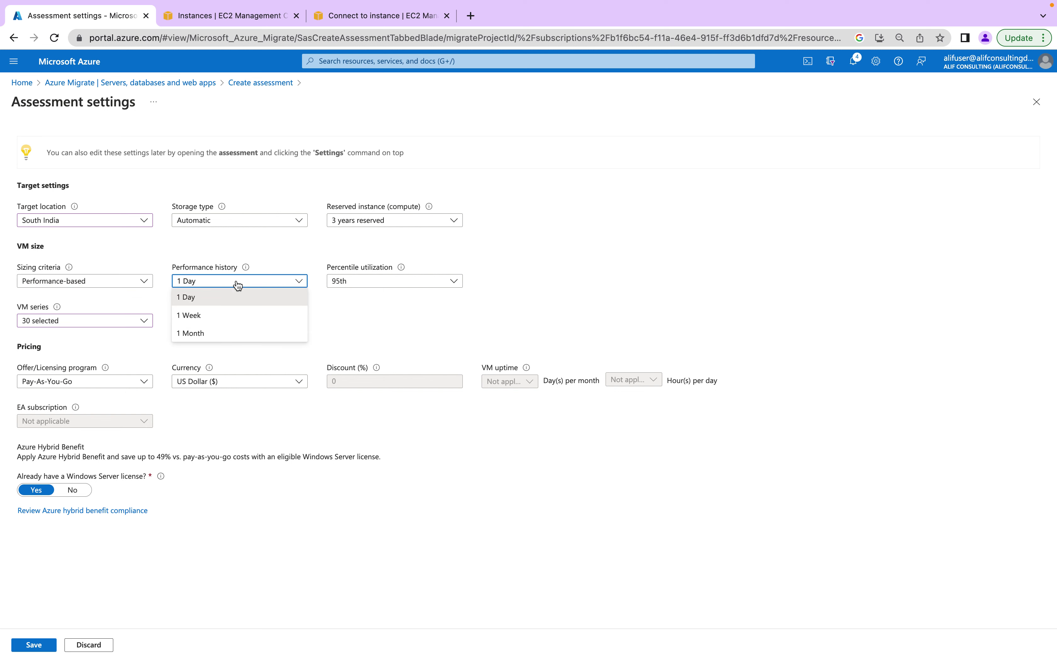
{"action": "left_click", "coordinate": [224, 317]}
{"action": "left_click", "coordinate": [401, 287]}
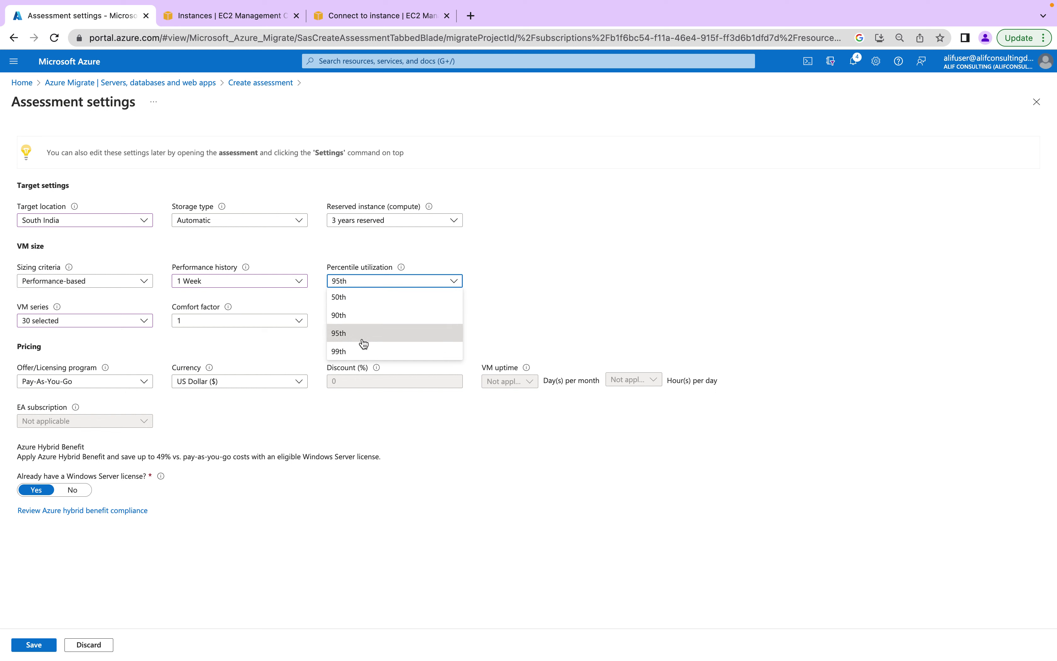
{"action": "left_click", "coordinate": [300, 358]}
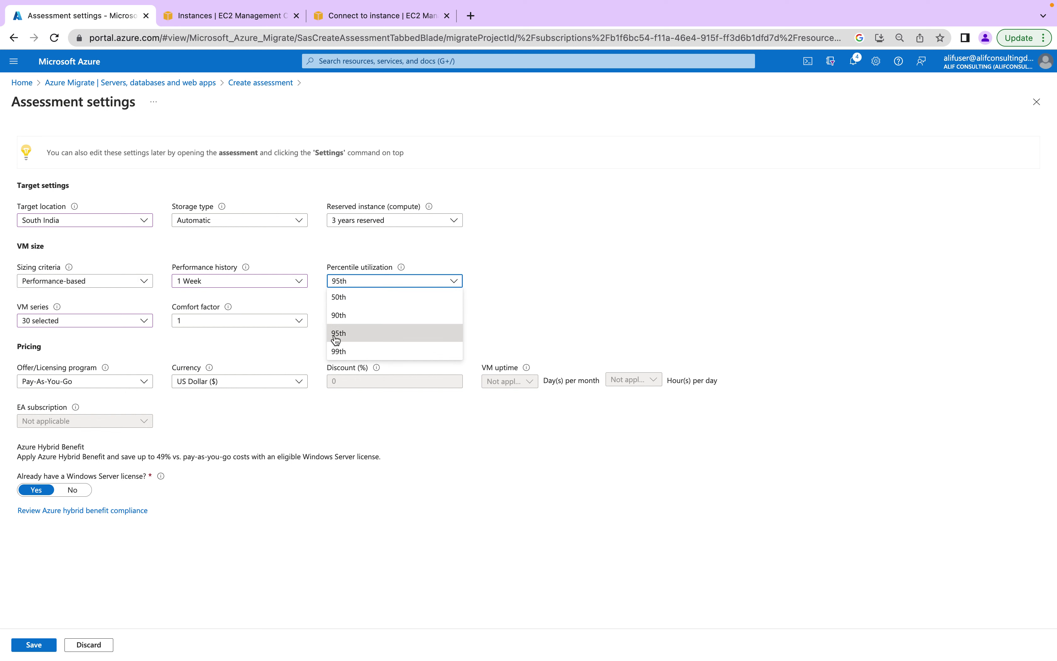
Review the licensing program and currency options in the pricing settings, keeping Pay-As-You-Go and US Dollar ($)
{"action": "left_click", "coordinate": [94, 381]}
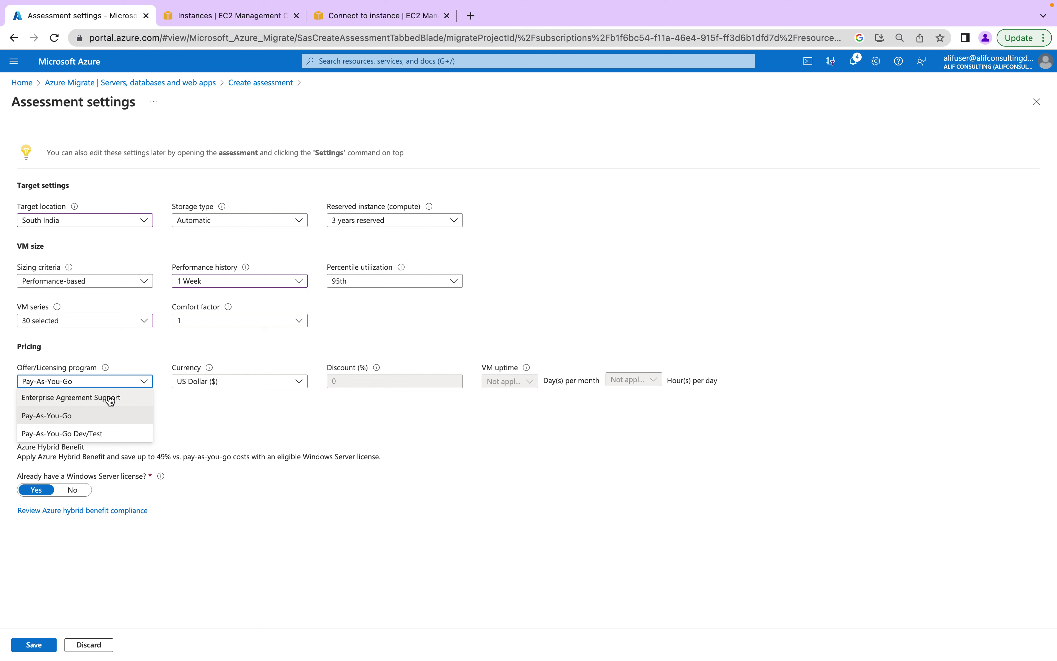
{"action": "left_click", "coordinate": [45, 417]}
{"action": "left_click", "coordinate": [95, 381]}
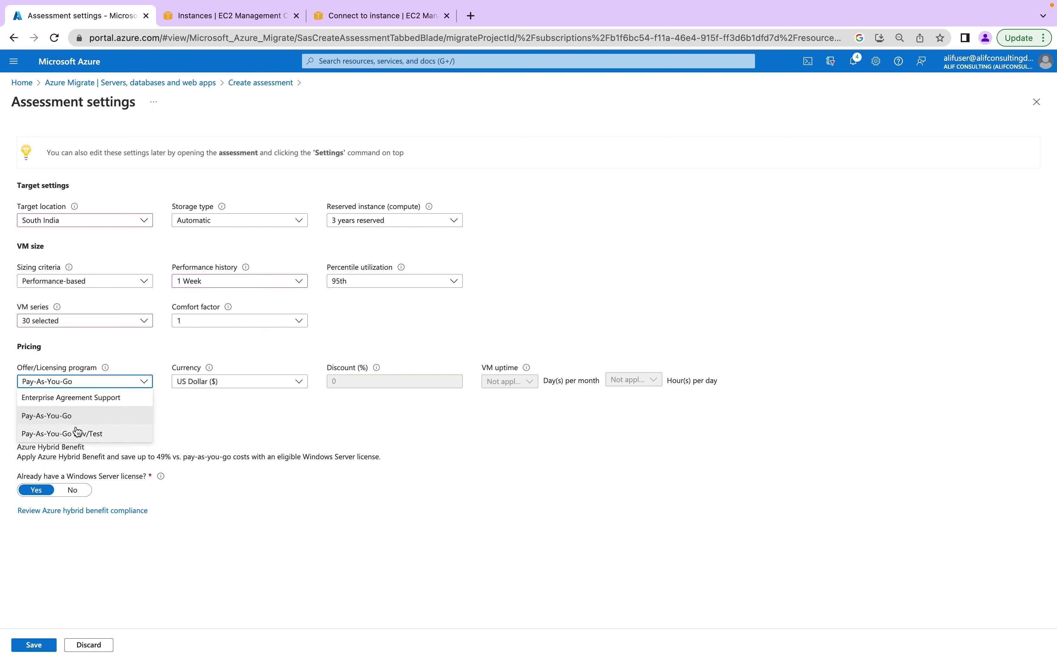
{"action": "left_click", "coordinate": [224, 433]}
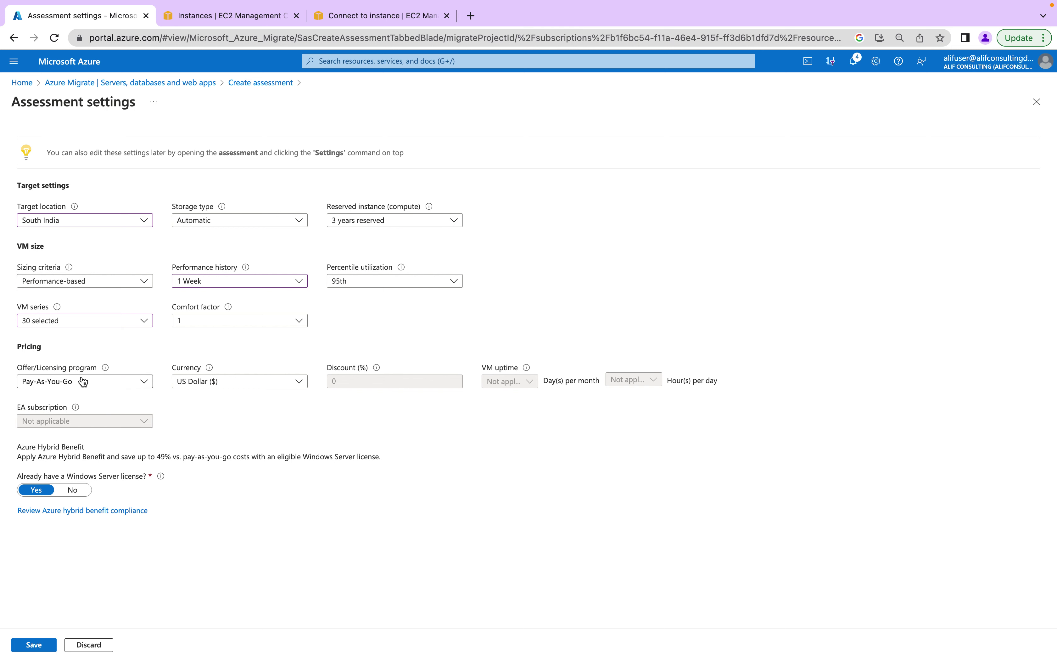
{"action": "left_click", "coordinate": [214, 383]}
{"action": "left_click", "coordinate": [214, 383]}
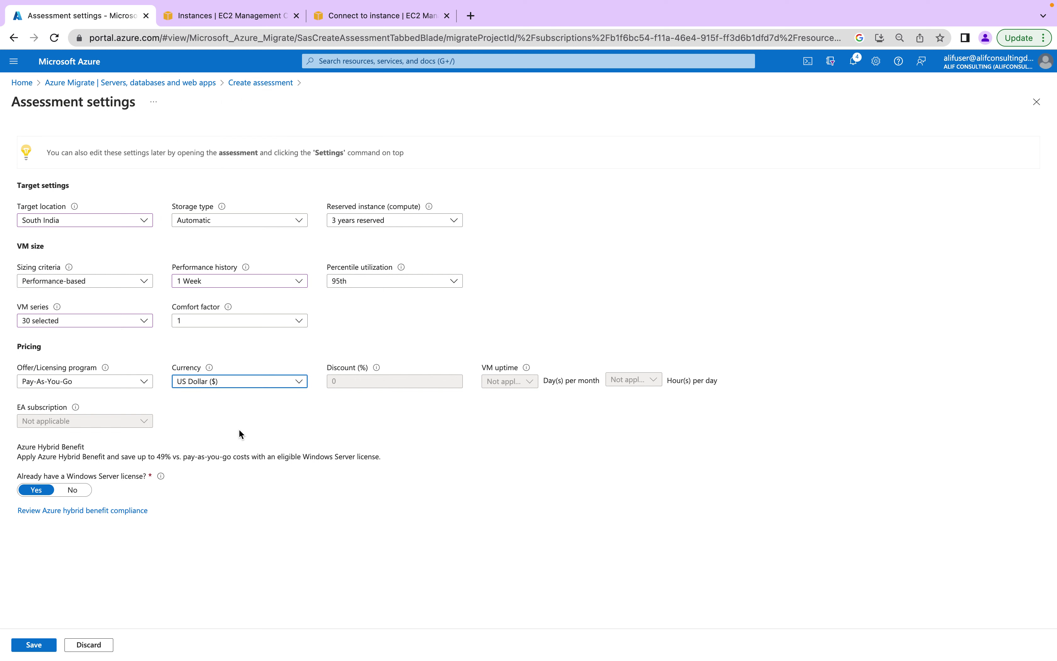
Try No for already having a Windows Server license under Azure Hybrid Benefit, and set the answer back to Yes
{"action": "left_click", "coordinate": [77, 493]}
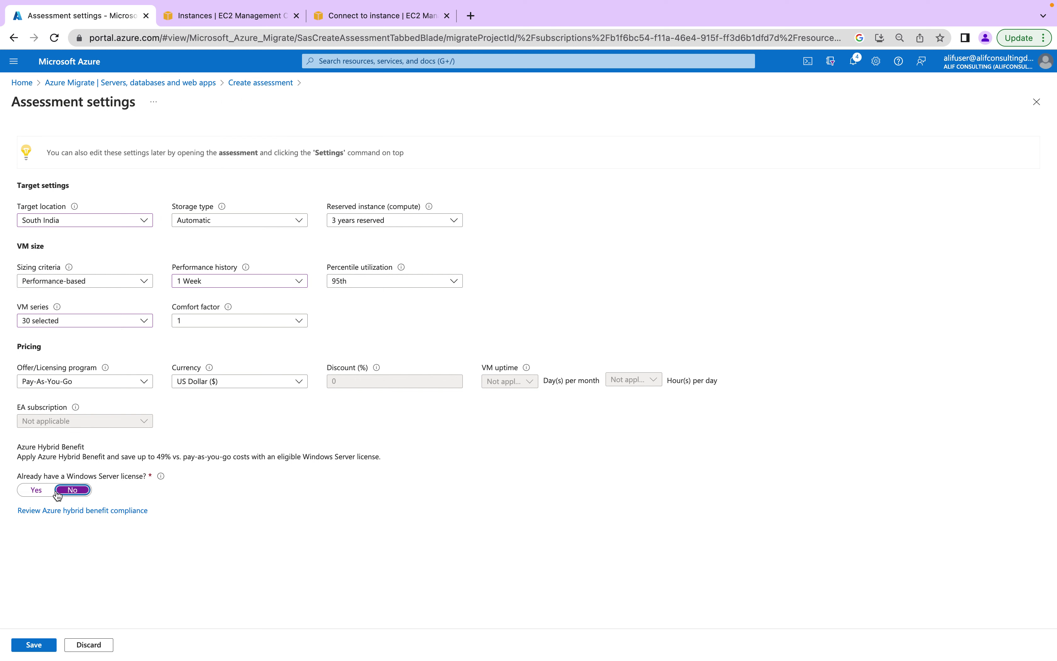
{"action": "left_click", "coordinate": [45, 494]}
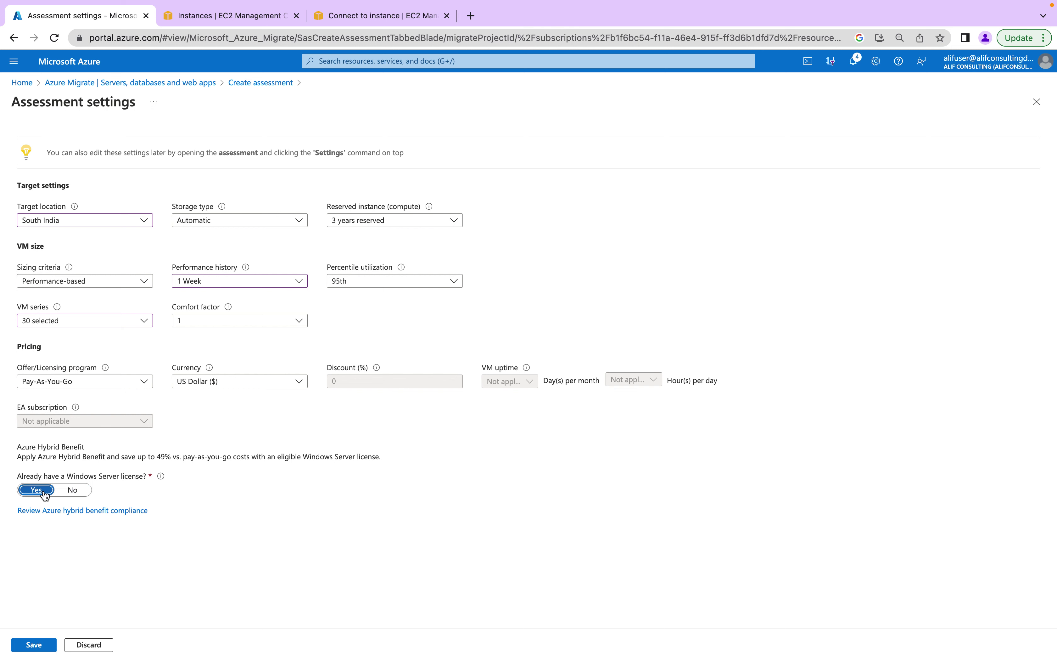
{"action": "left_click", "coordinate": [76, 493]}
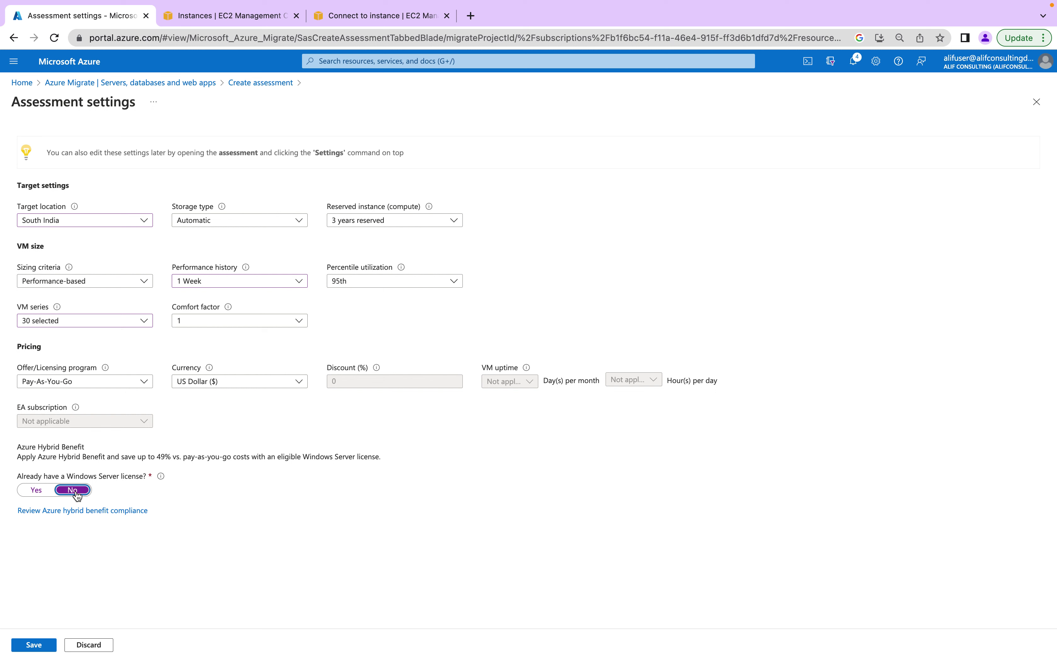
{"action": "left_click", "coordinate": [43, 492]}
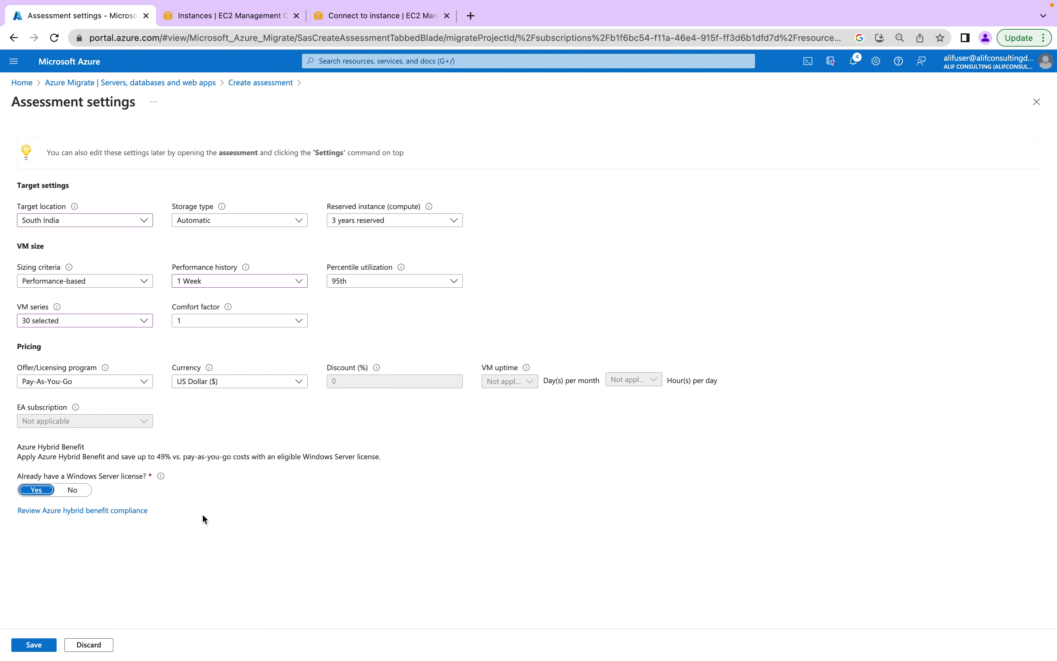
Save the assessment settings and name the assessment Alif-Demo-Asses, with a new group named Group01
{"action": "left_click", "coordinate": [28, 647]}
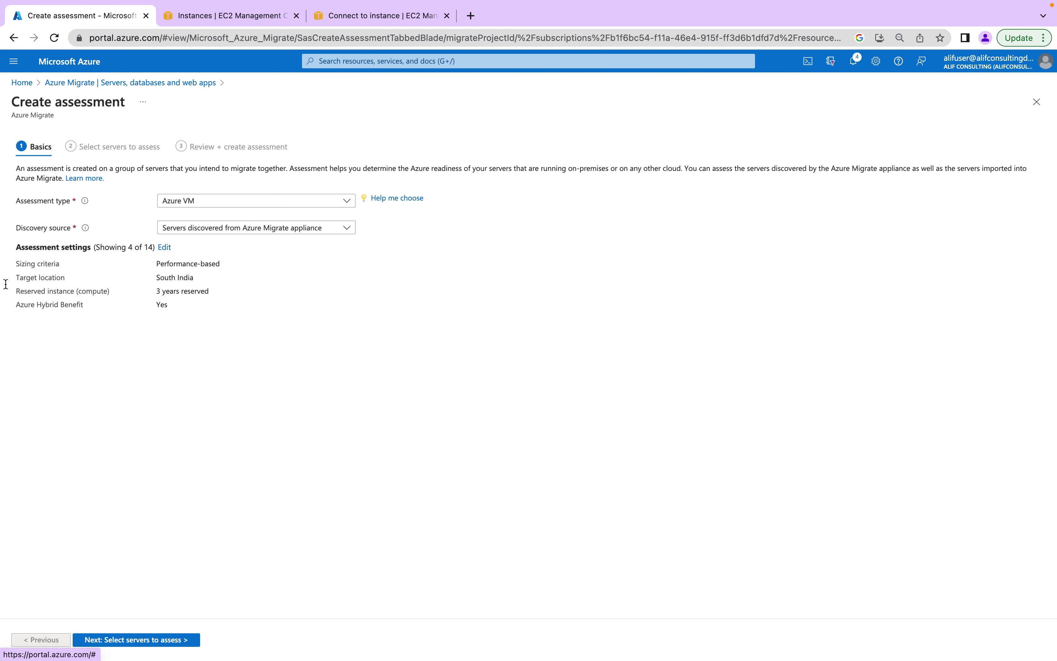
{"action": "left_click", "coordinate": [166, 645]}
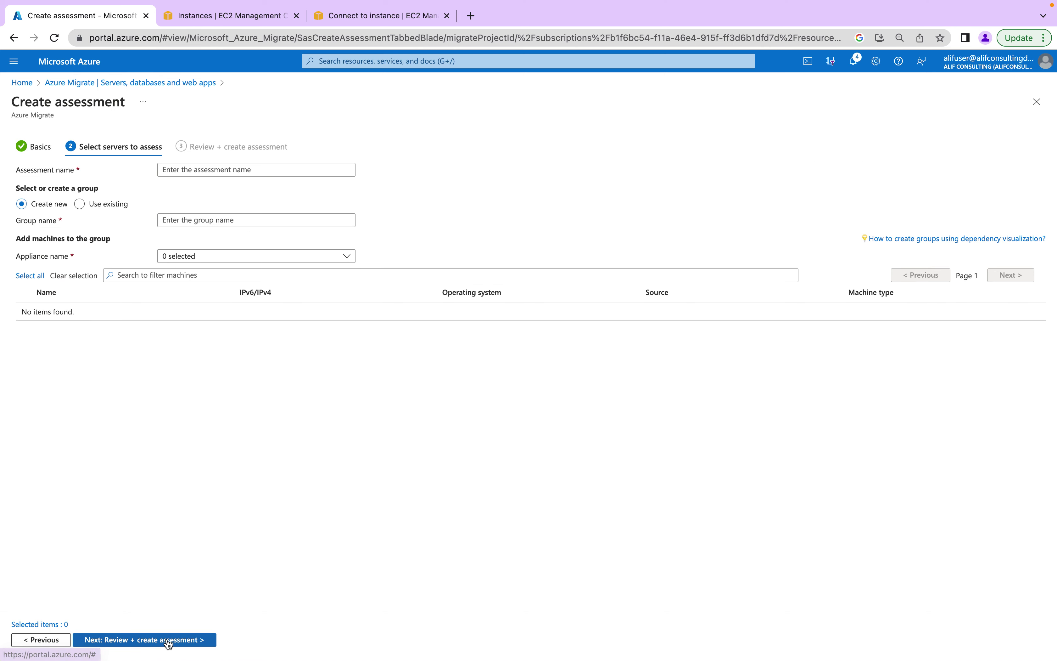
{"action": "left_click", "coordinate": [224, 172]}
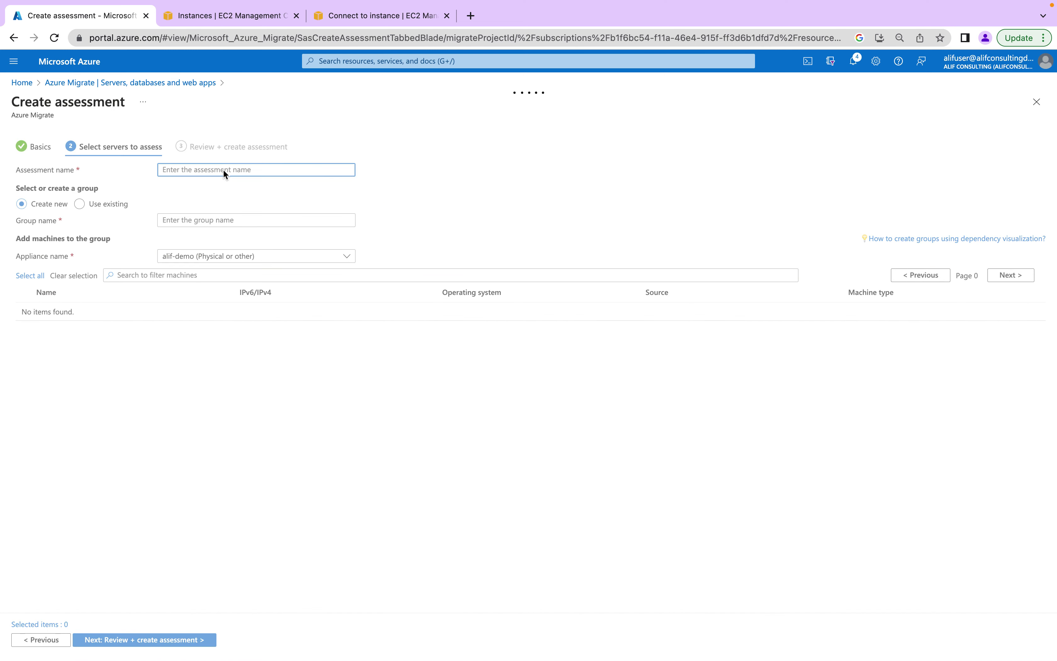
{"action": "type", "text": "Alif-Demo-Asses"}
{"action": "left_click", "coordinate": [197, 219]}
{"action": "type", "text": "Group01"}
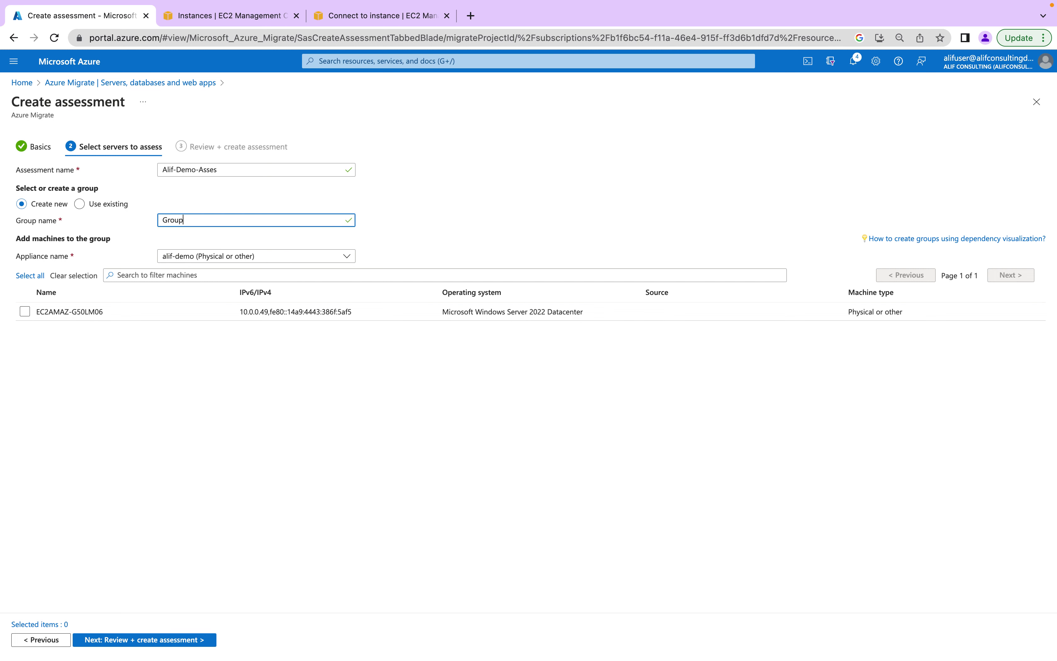
Add the server EC2AMAZ-G50LM06 to the group and create the assessment
{"action": "left_click", "coordinate": [24, 311]}
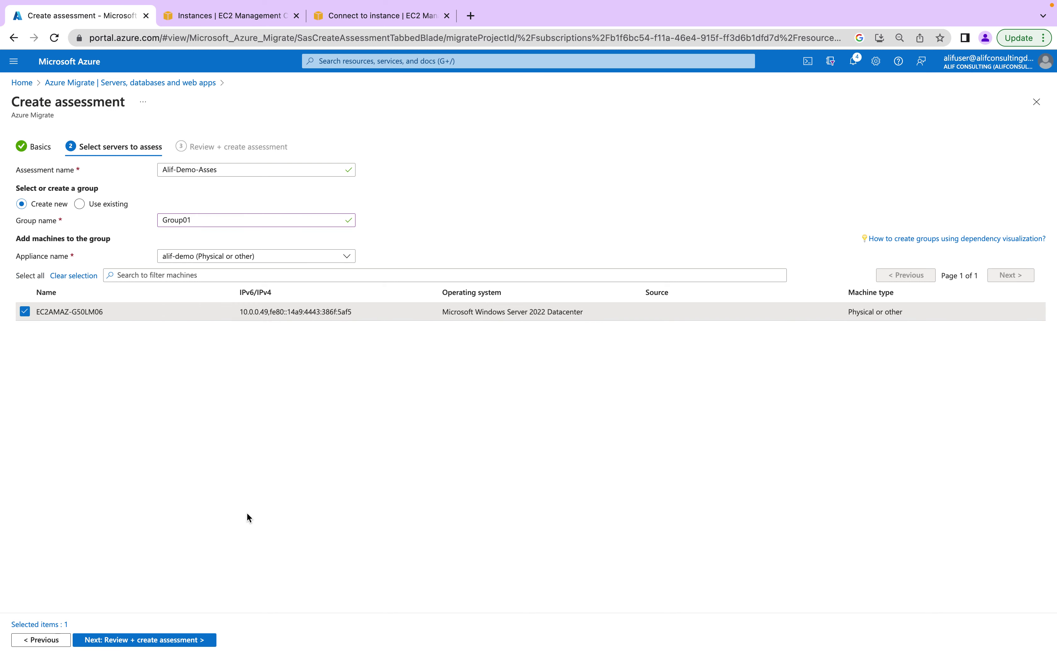
{"action": "left_click", "coordinate": [166, 643]}
{"action": "left_click", "coordinate": [137, 640]}
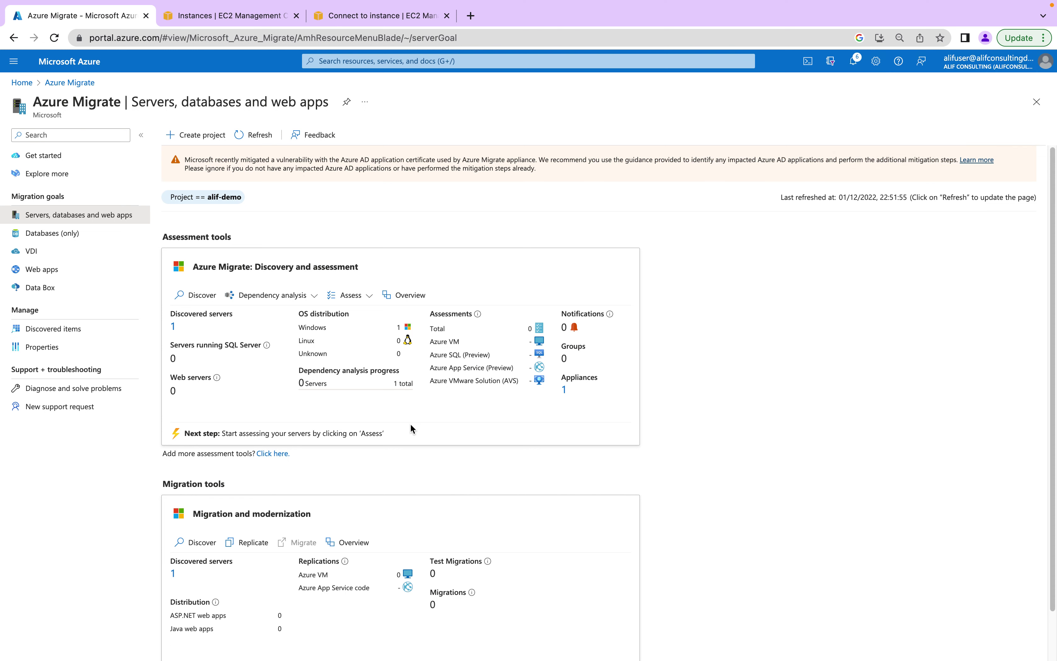
{"action": "left_click_drag", "start_coordinate": [406, 431], "coordinate": [309, 437]}
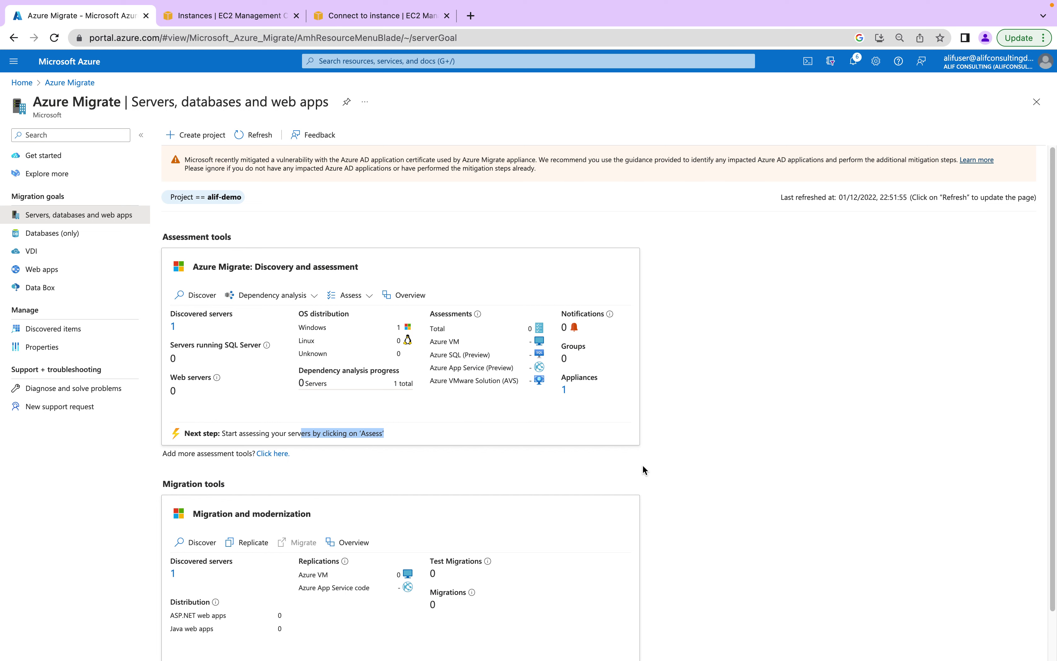
{"action": "left_click", "coordinate": [357, 296]}
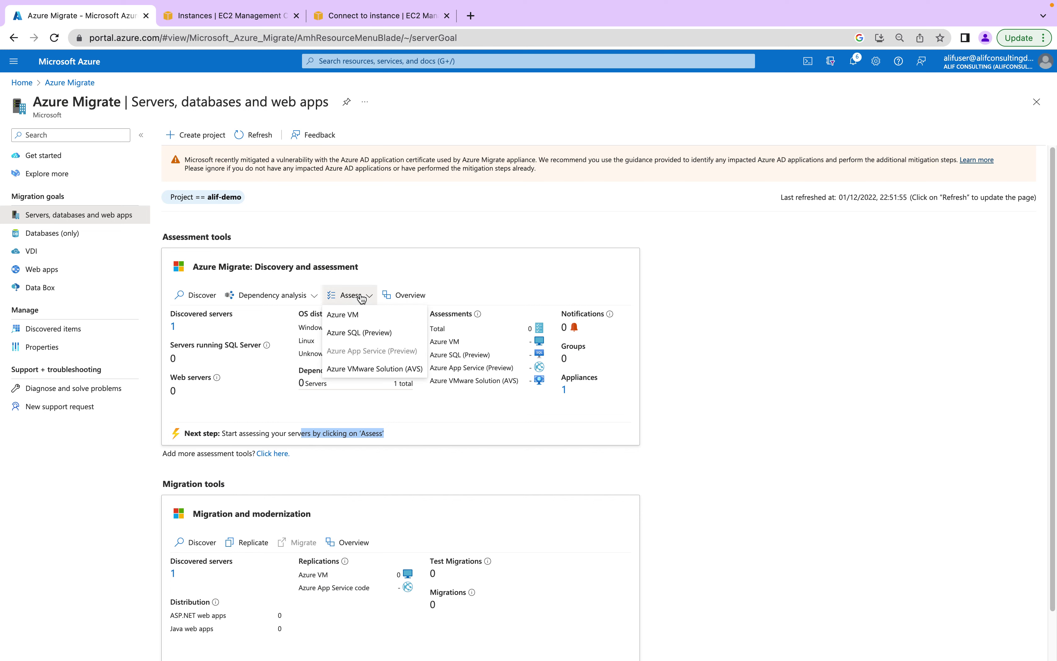
{"action": "left_click", "coordinate": [361, 312]}
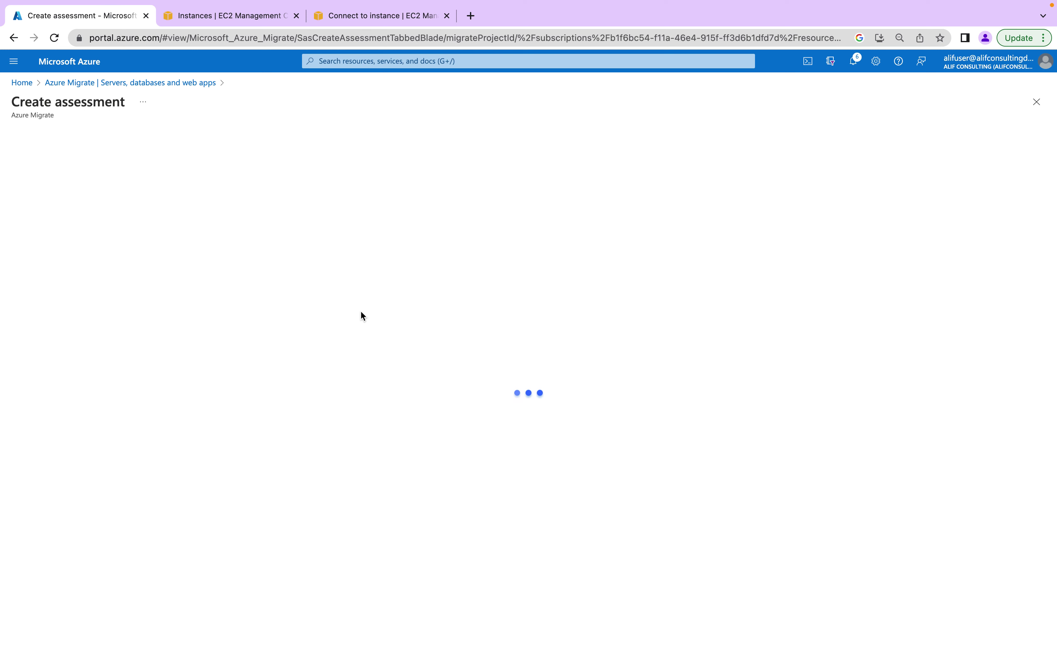
{"action": "left_click", "coordinate": [173, 84]}
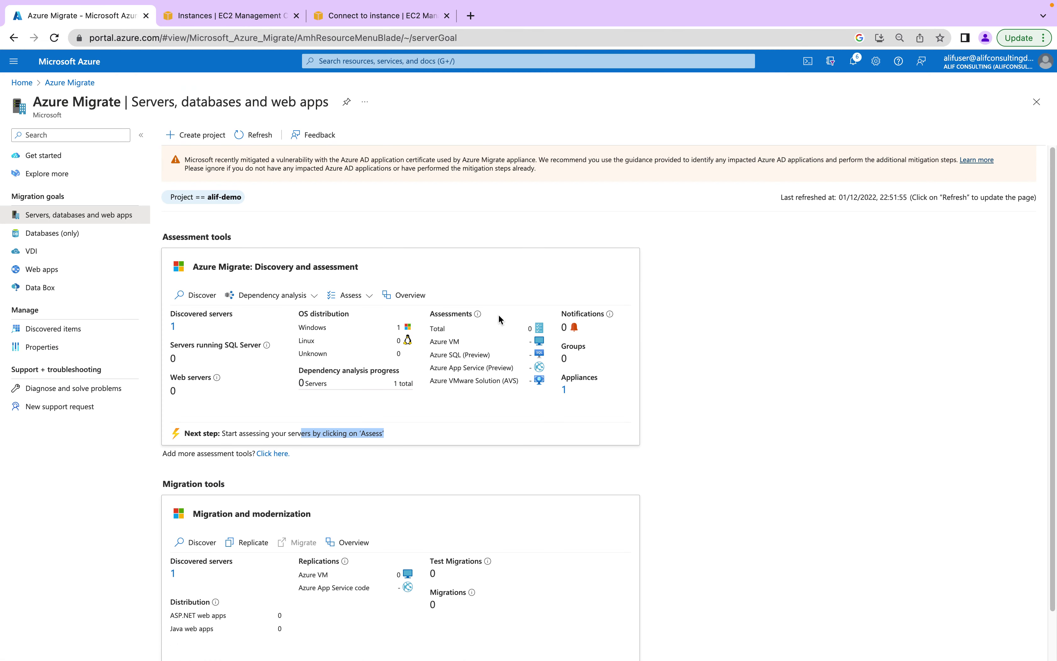
{"action": "mouse_move", "coordinate": [479, 317]}
{"action": "left_click", "coordinate": [386, 451]}
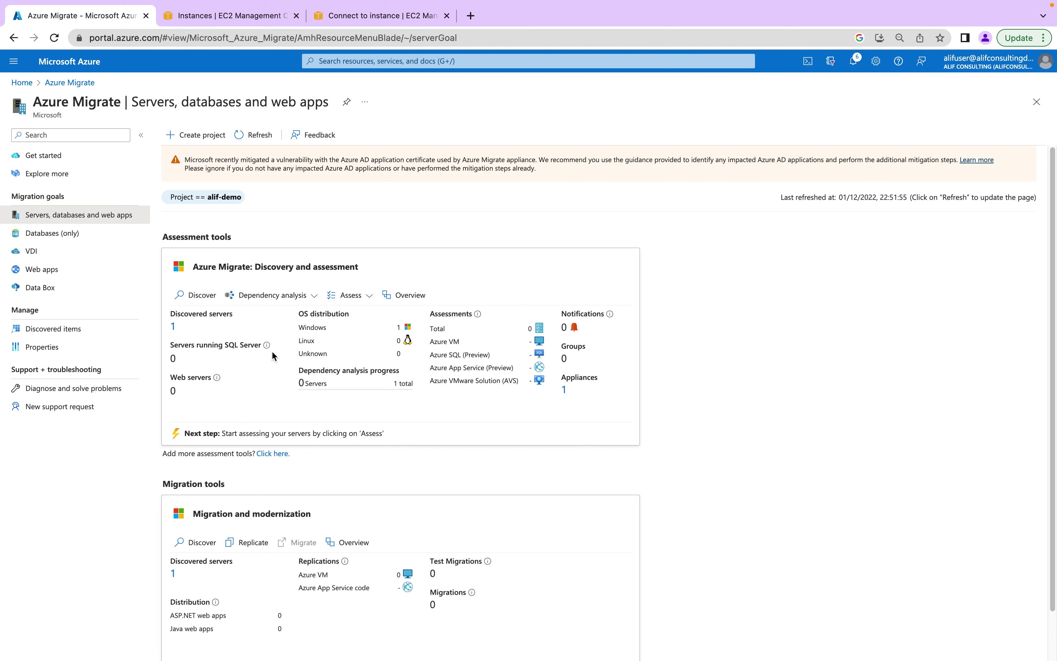
{"action": "left_click", "coordinate": [313, 297]}
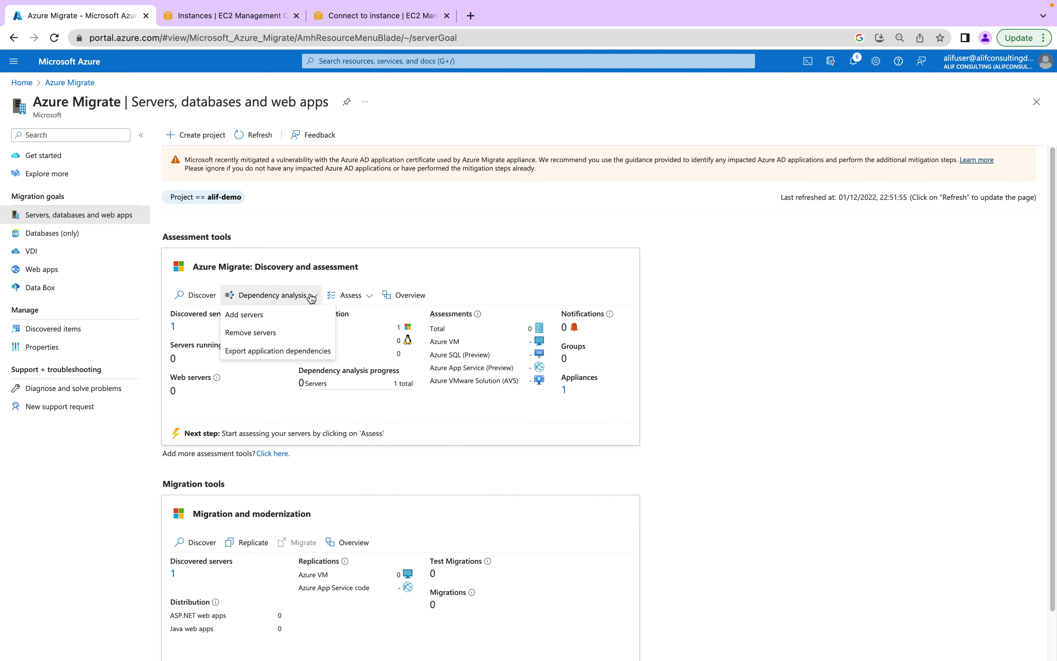
View Group01's machines and assessments from the Discovery and assessment overview, and return to the Azure Migrate project page
{"action": "left_click", "coordinate": [407, 296]}
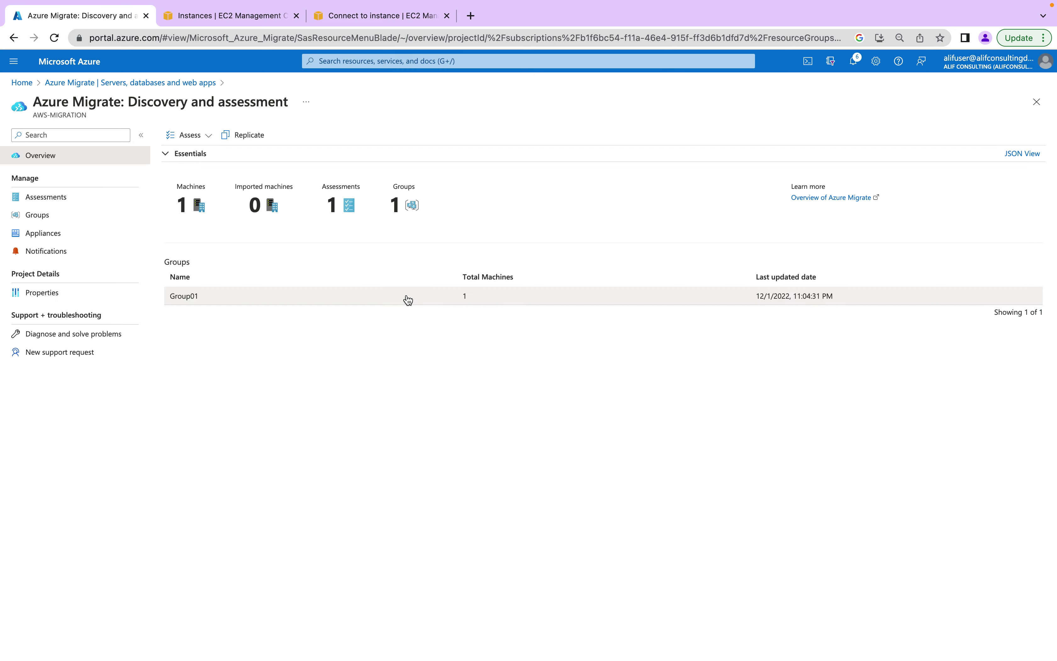
{"action": "left_click", "coordinate": [386, 297]}
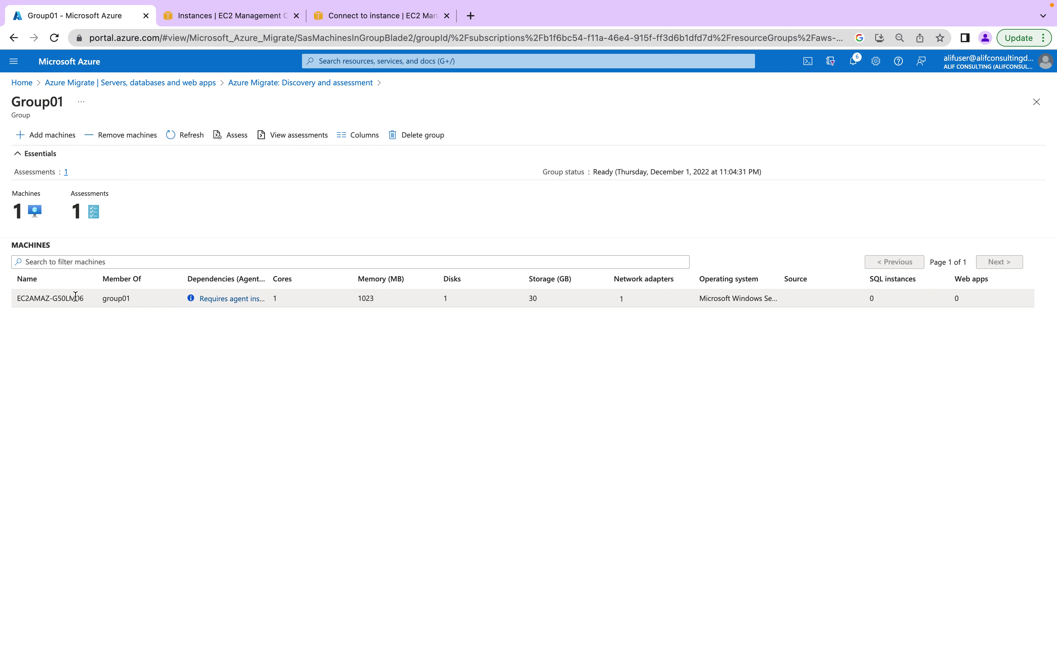
{"action": "left_click", "coordinate": [295, 136]}
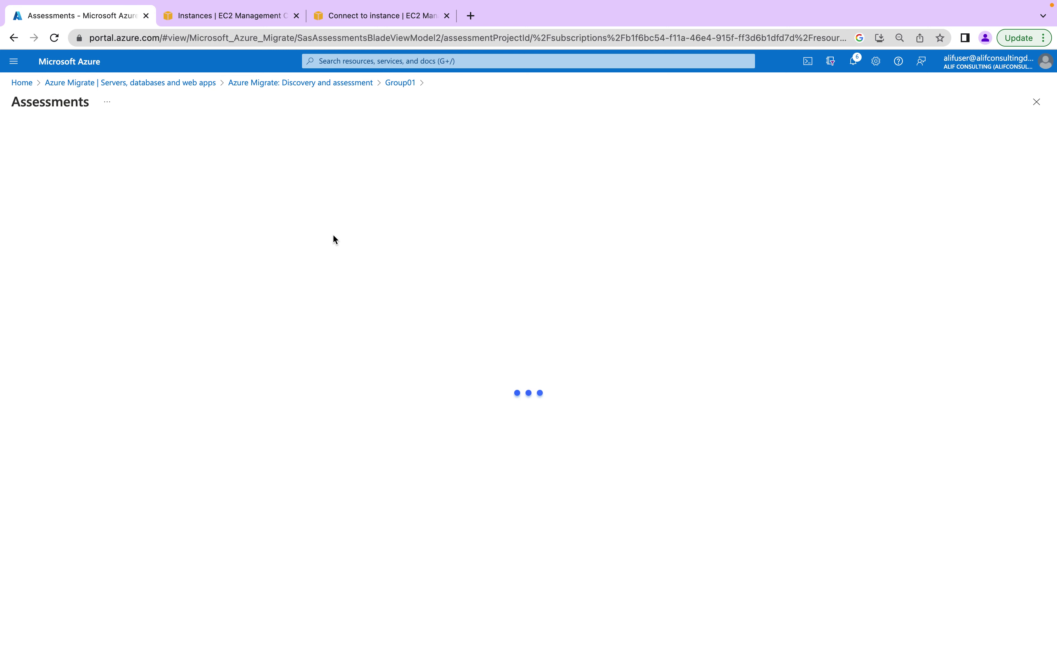
{"action": "left_click", "coordinate": [180, 83]}
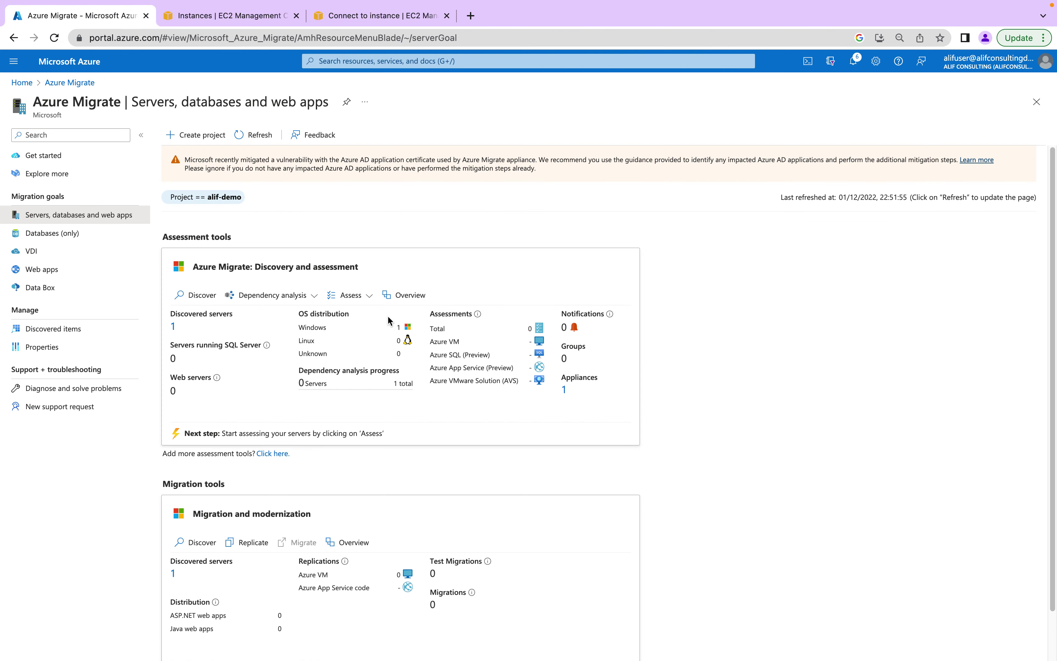
Open the Alif-Demo-Asses assessment from the project's list of assessments
{"action": "left_click", "coordinate": [409, 297]}
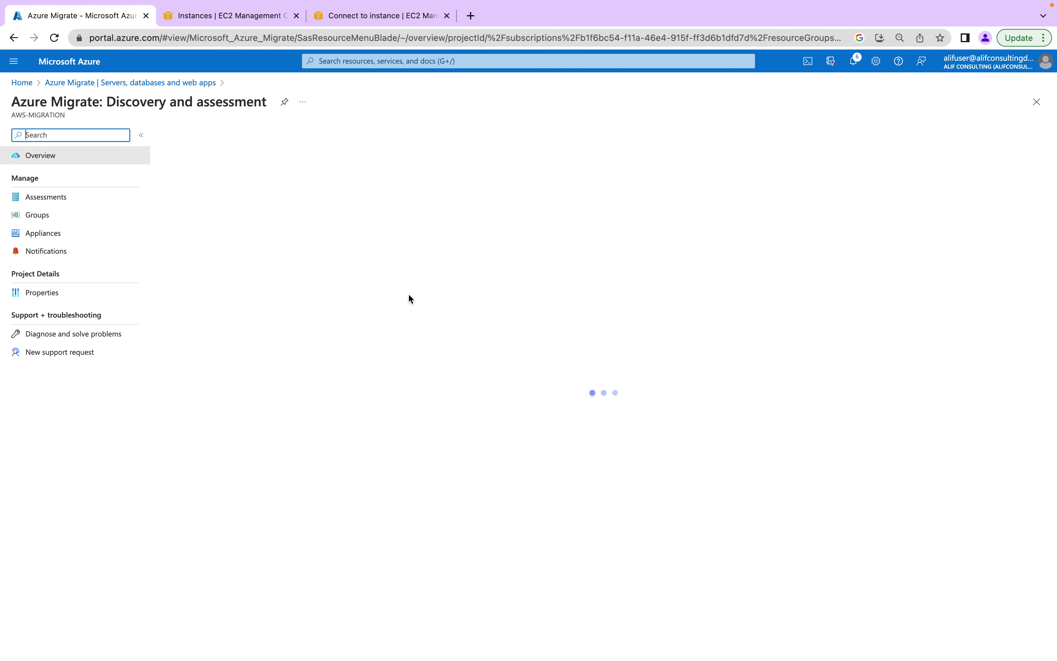
{"action": "left_click", "coordinate": [67, 199]}
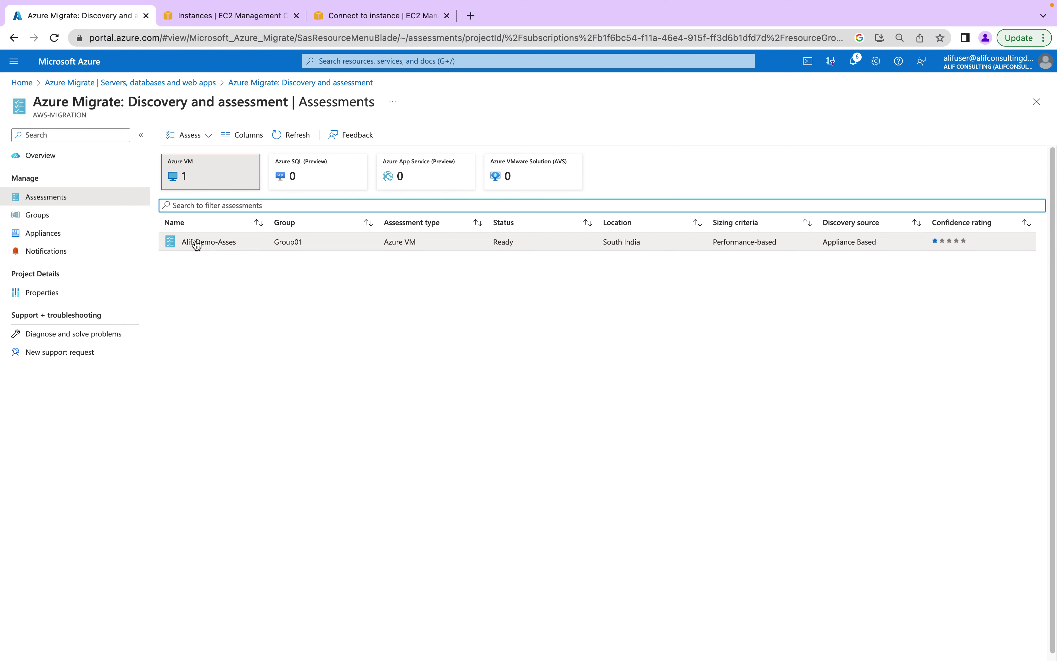
{"action": "left_click", "coordinate": [202, 242]}
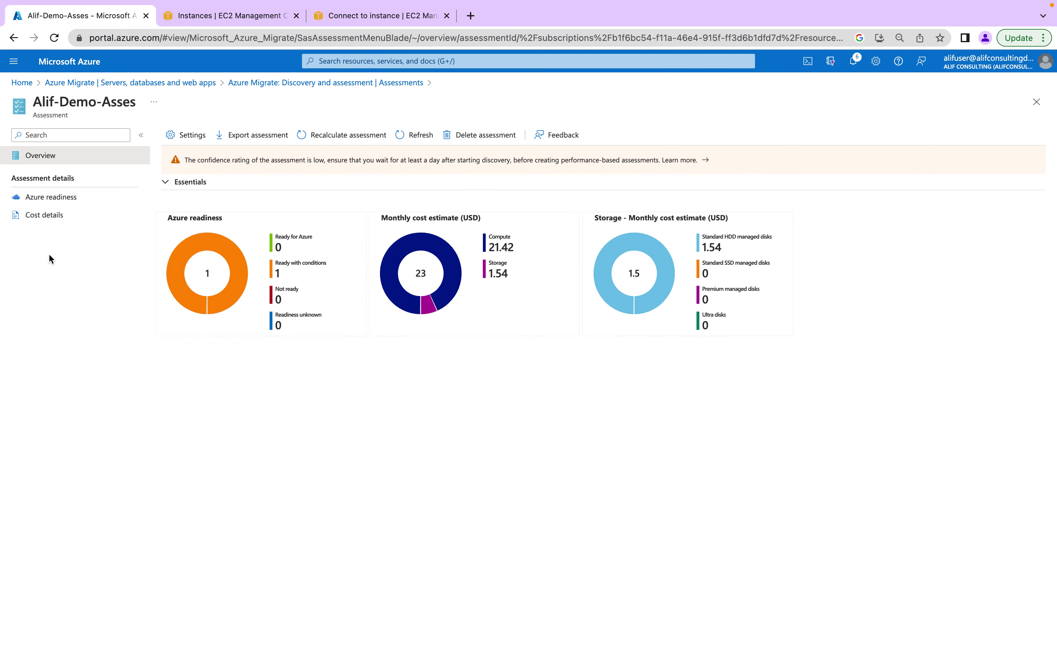
Examine the server's Azure readiness condition, suggested VM size and operating system, and the assessment's cost details
{"action": "left_click", "coordinate": [71, 199]}
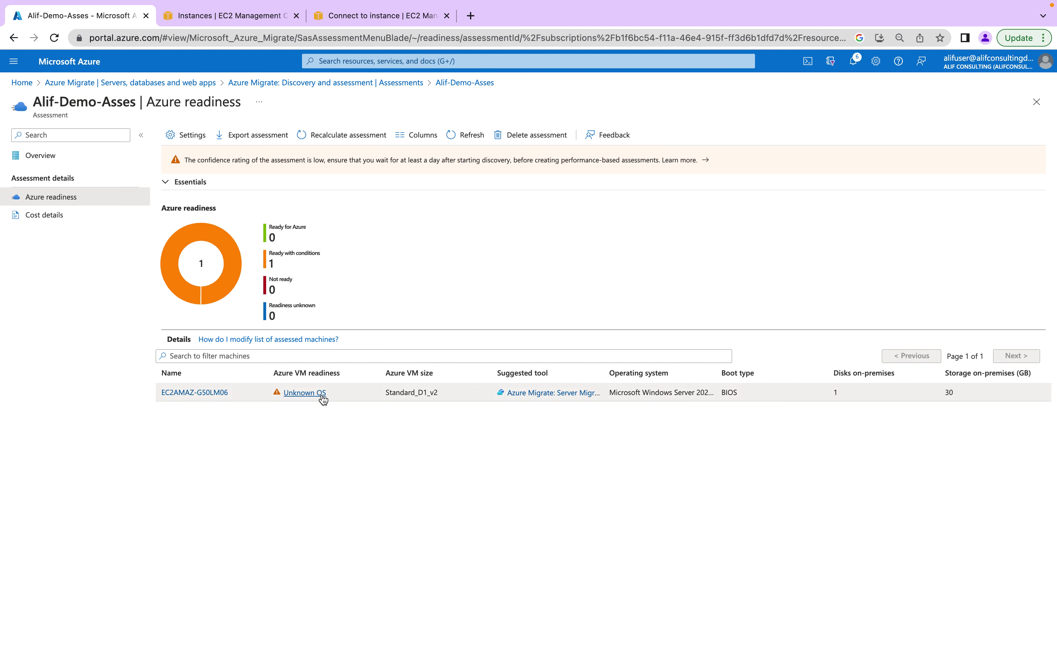
{"action": "double_click", "coordinate": [717, 373]}
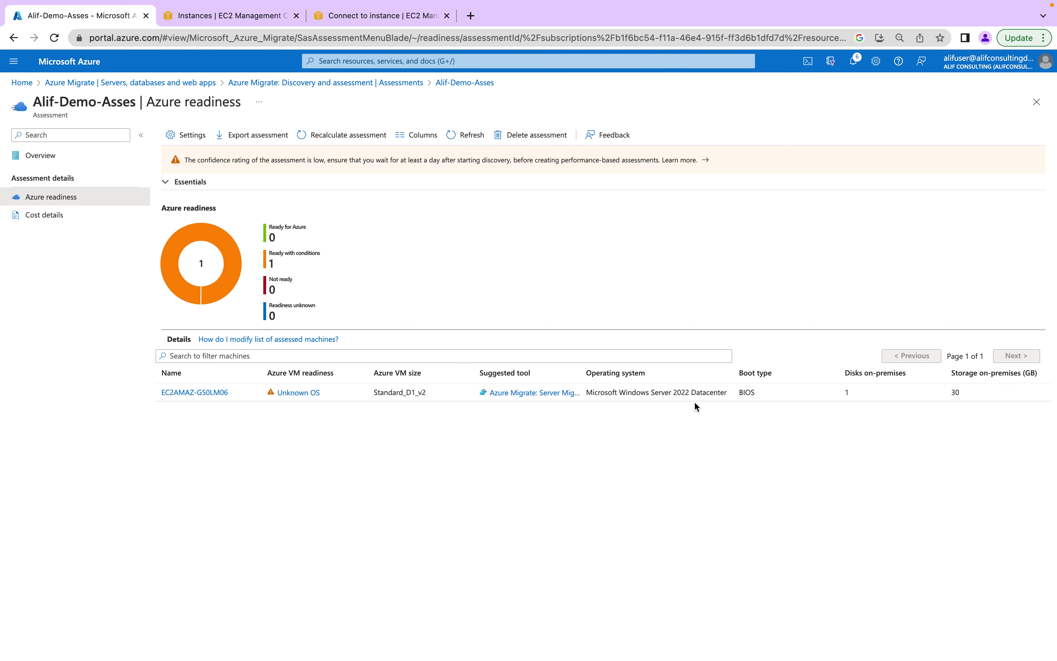
{"action": "left_click", "coordinate": [313, 392]}
{"action": "left_click", "coordinate": [296, 16]}
{"action": "double_click", "coordinate": [423, 392]}
{"action": "left_click", "coordinate": [883, 427]}
{"action": "left_click", "coordinate": [49, 215]}
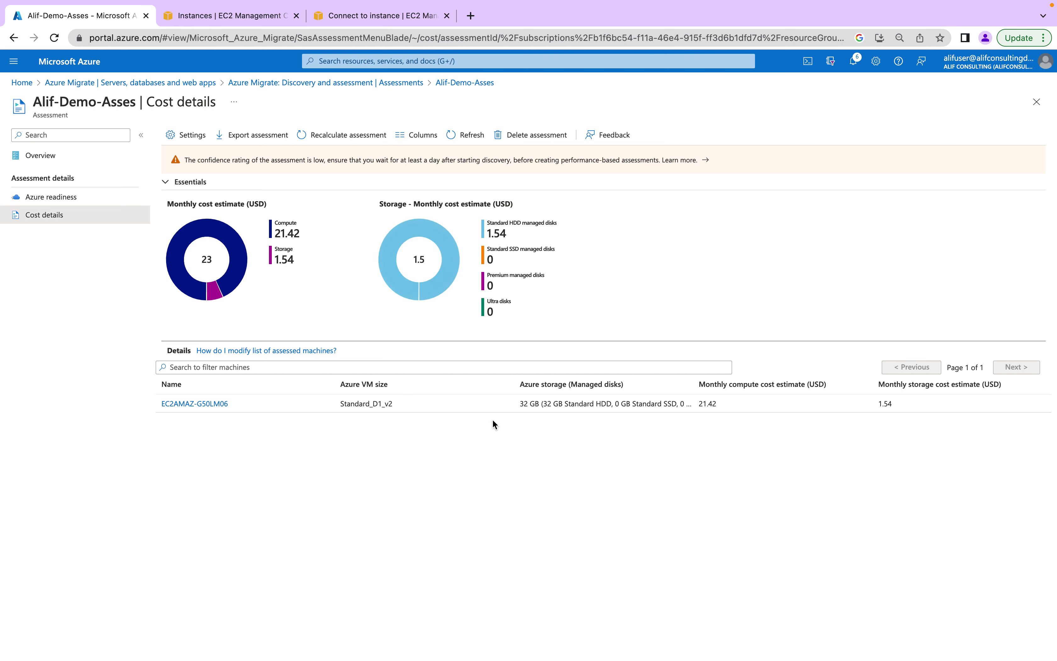
Recalculate the Alif-Demo-Asses assessment and review its settings, leaving them as they are
{"action": "left_click", "coordinate": [323, 144]}
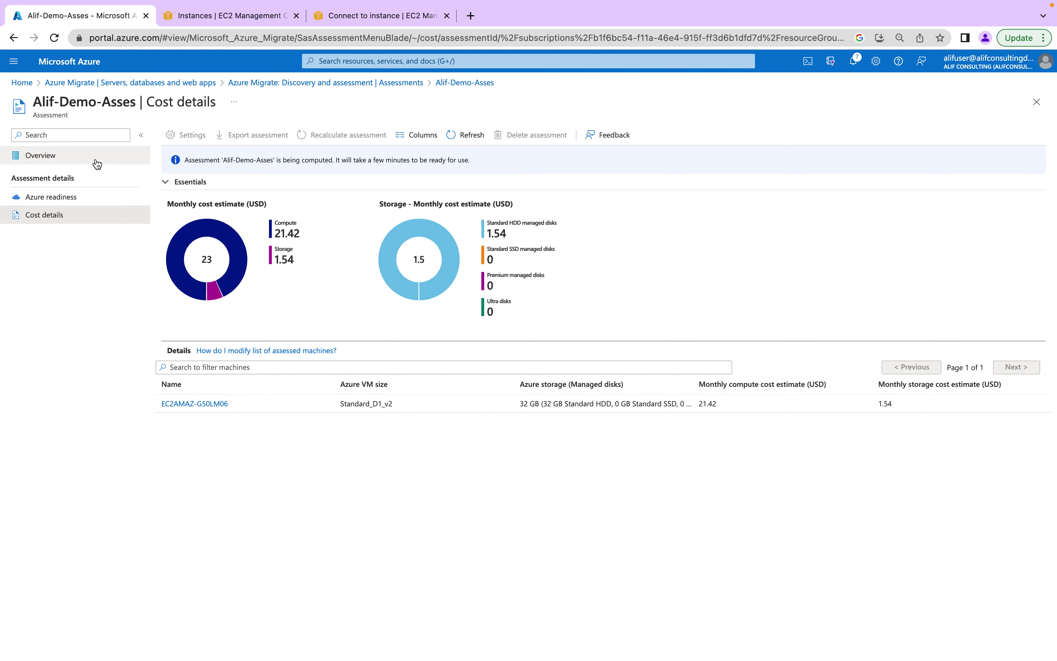
{"action": "left_click", "coordinate": [79, 153]}
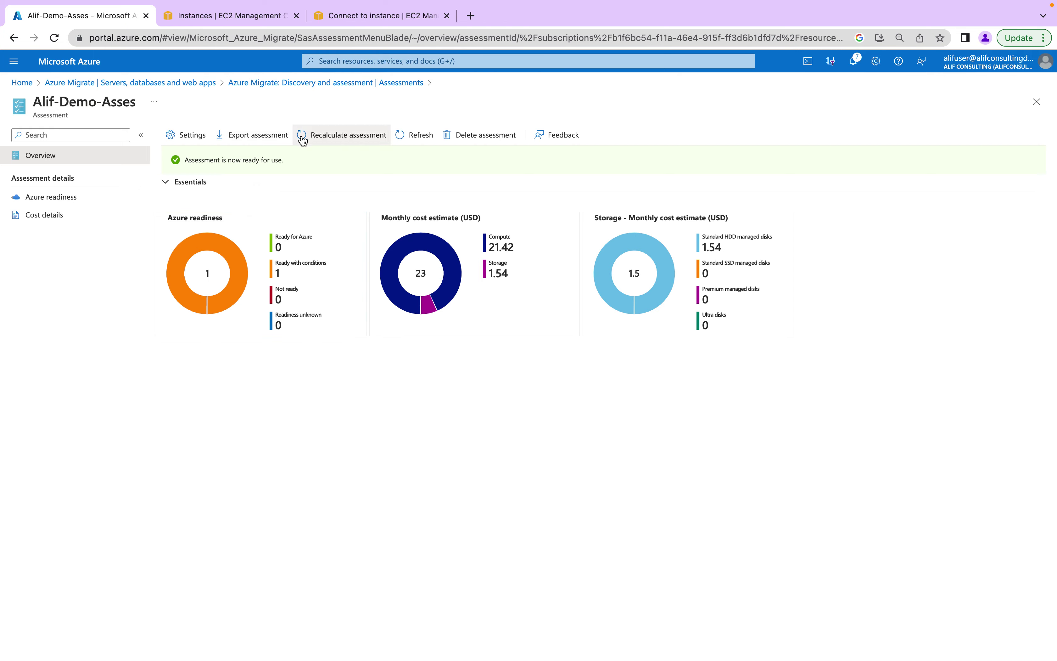
{"action": "left_click", "coordinate": [205, 135]}
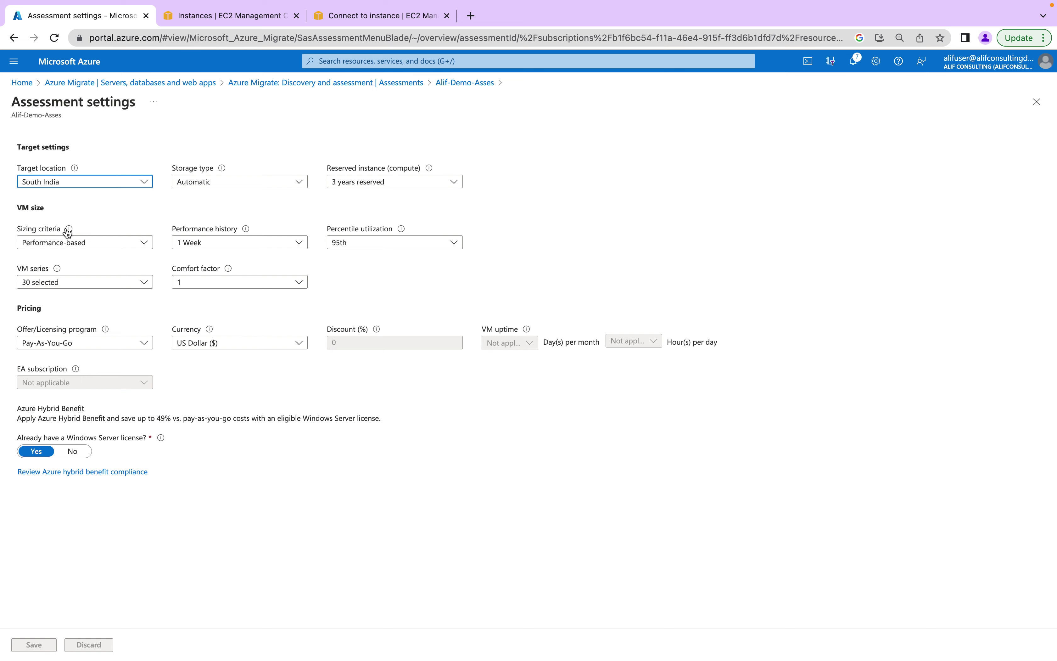
{"action": "left_click", "coordinate": [1037, 102]}
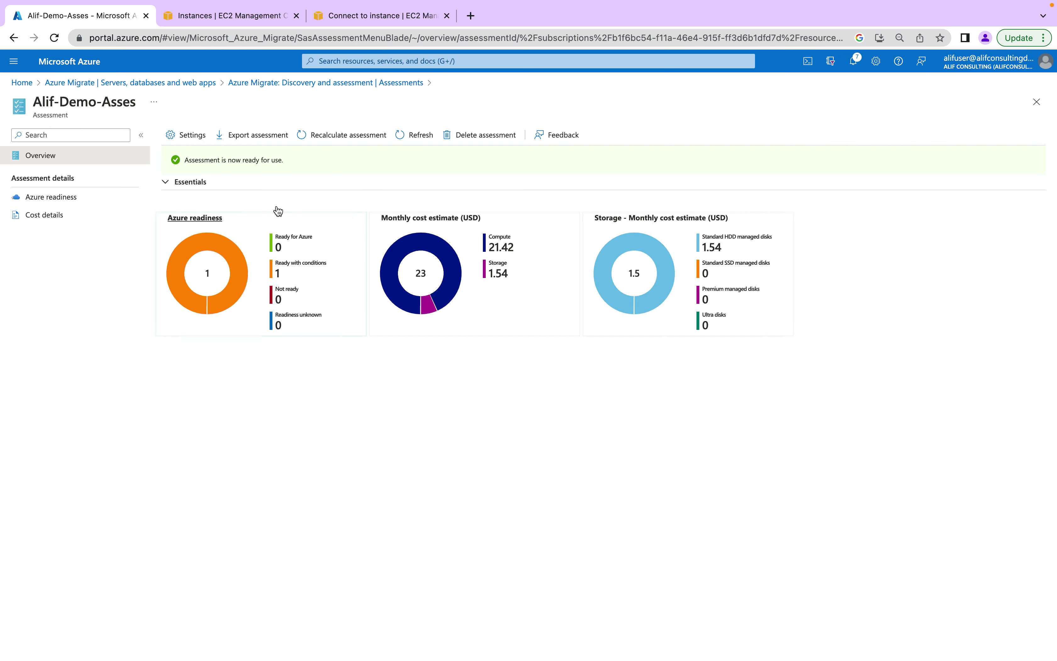
{"action": "left_click", "coordinate": [1037, 107]}
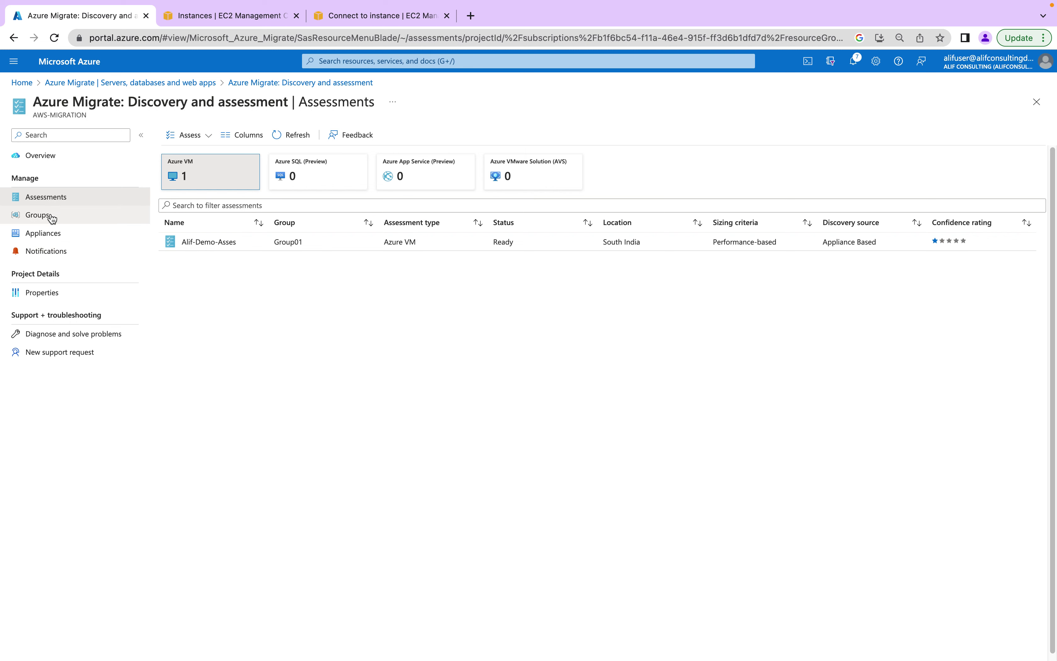
Open Group01 from the project's groups and look at the option to add machines without adding any
{"action": "left_click", "coordinate": [48, 215]}
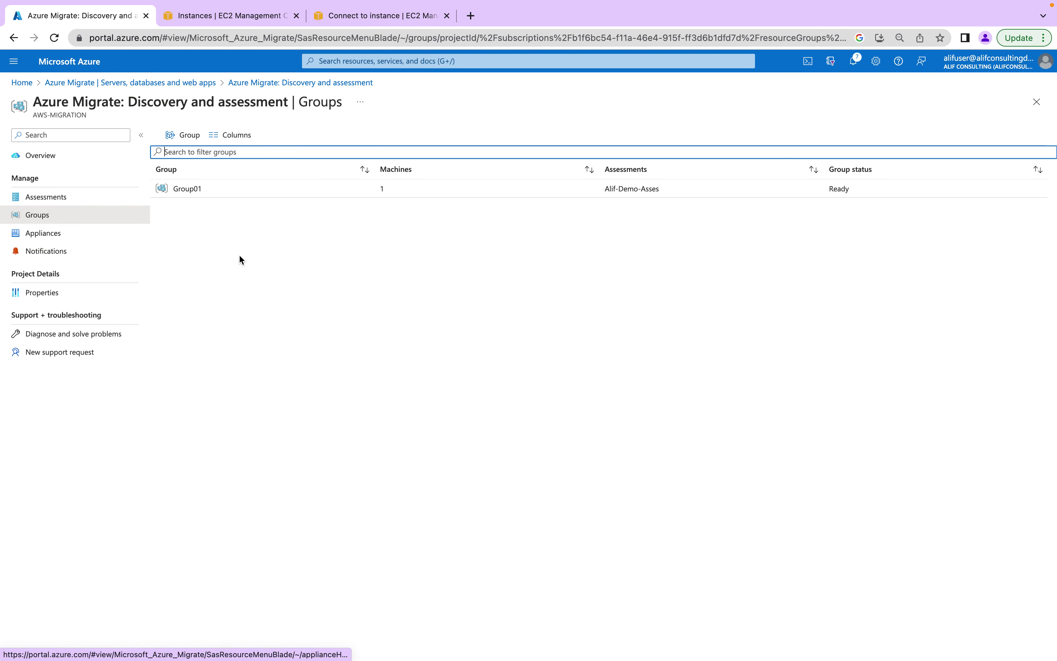
{"action": "left_click", "coordinate": [199, 190]}
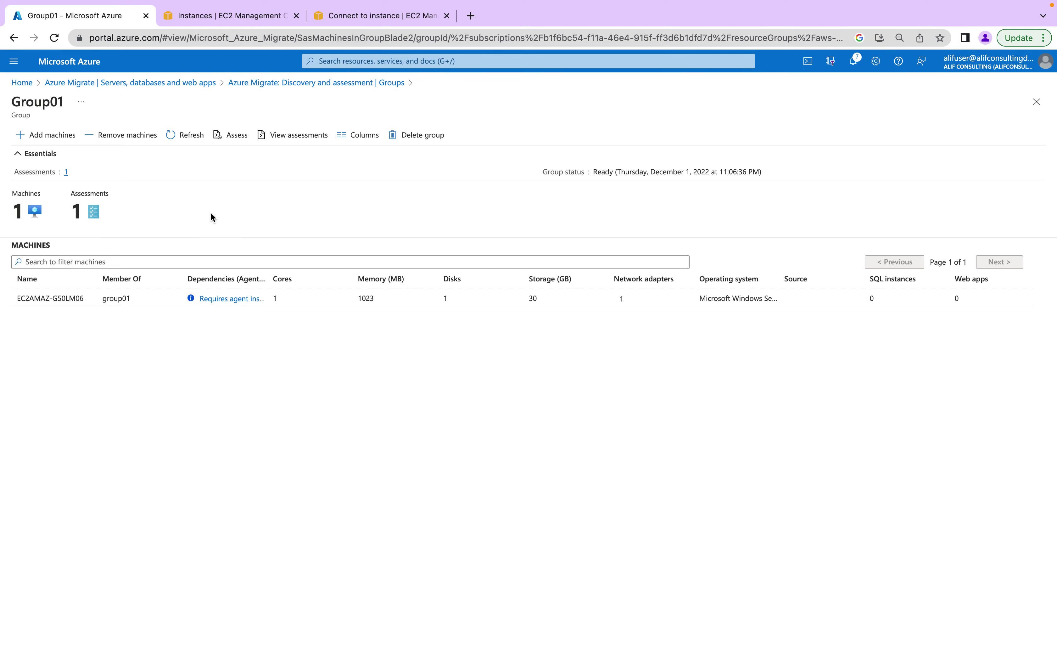
{"action": "left_click", "coordinate": [52, 135]}
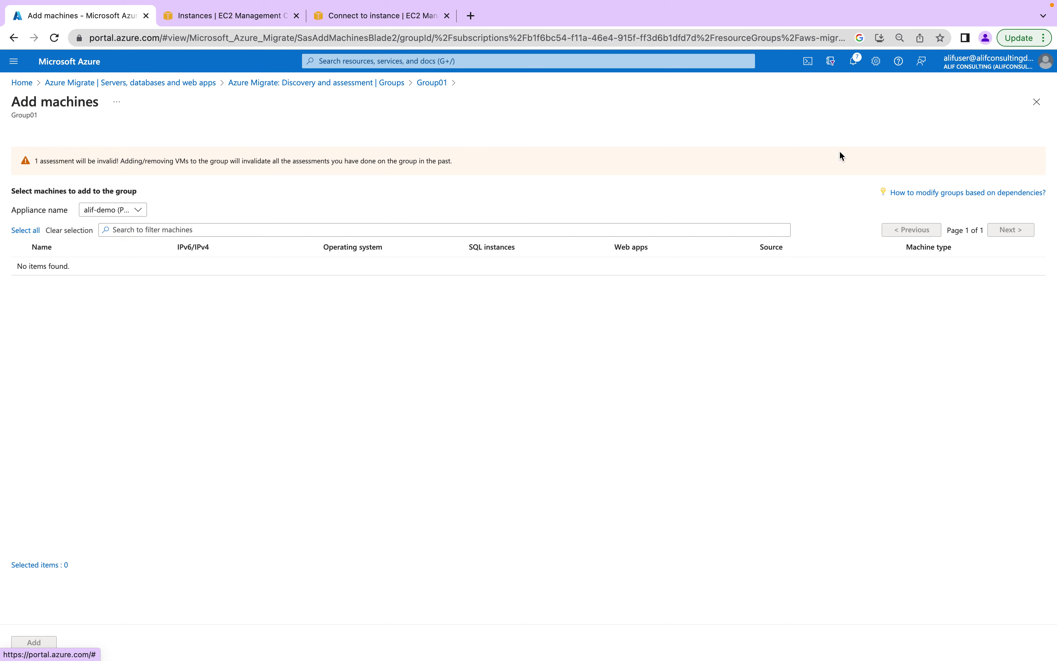
{"action": "left_click", "coordinate": [1044, 100]}
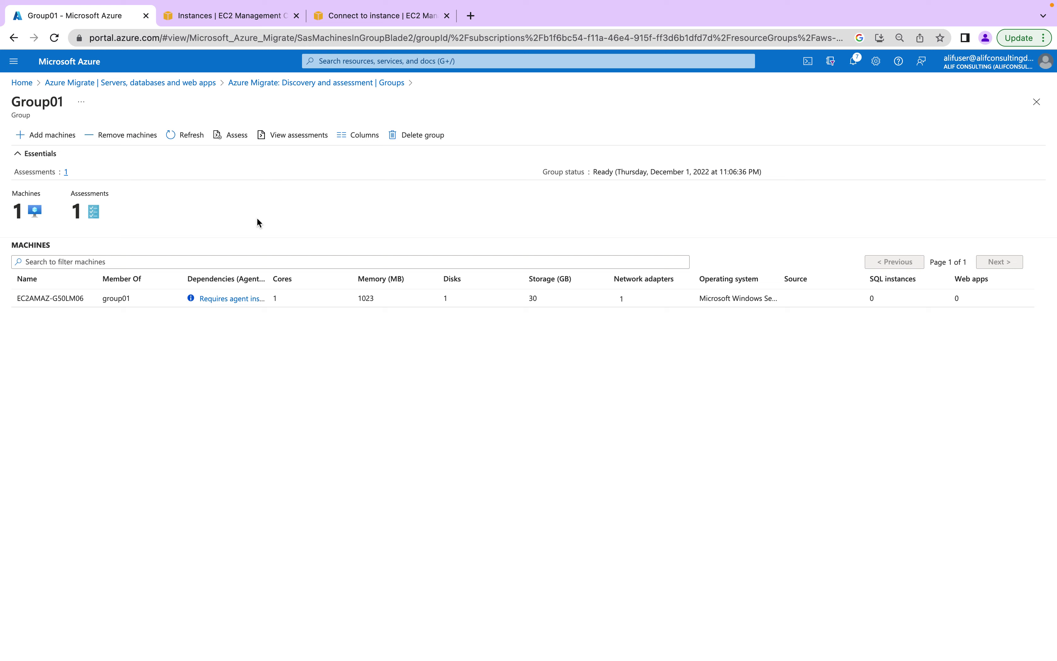
{"action": "left_click", "coordinate": [291, 83]}
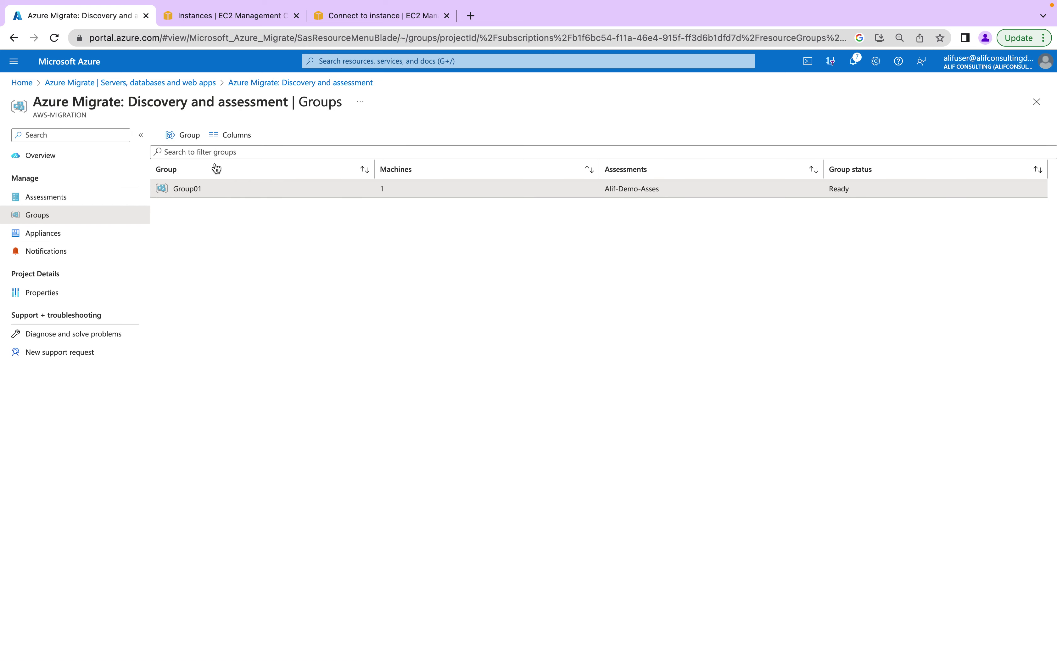
Review the Alif-Demo-Asses overview once more and return to the assessments list
{"action": "left_click", "coordinate": [48, 197]}
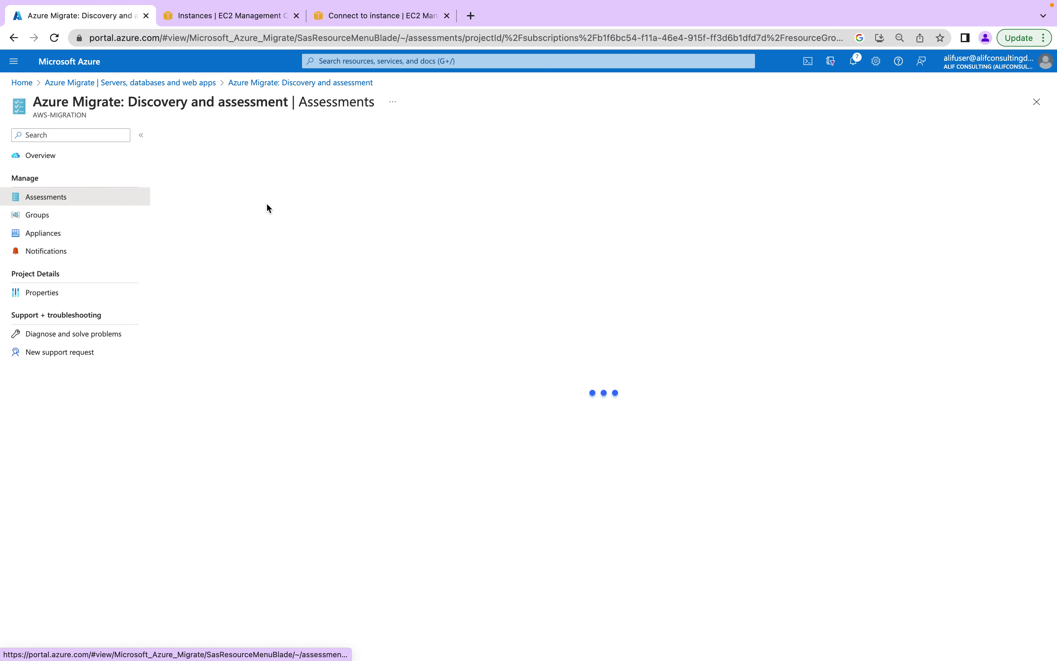
{"action": "left_click", "coordinate": [215, 244]}
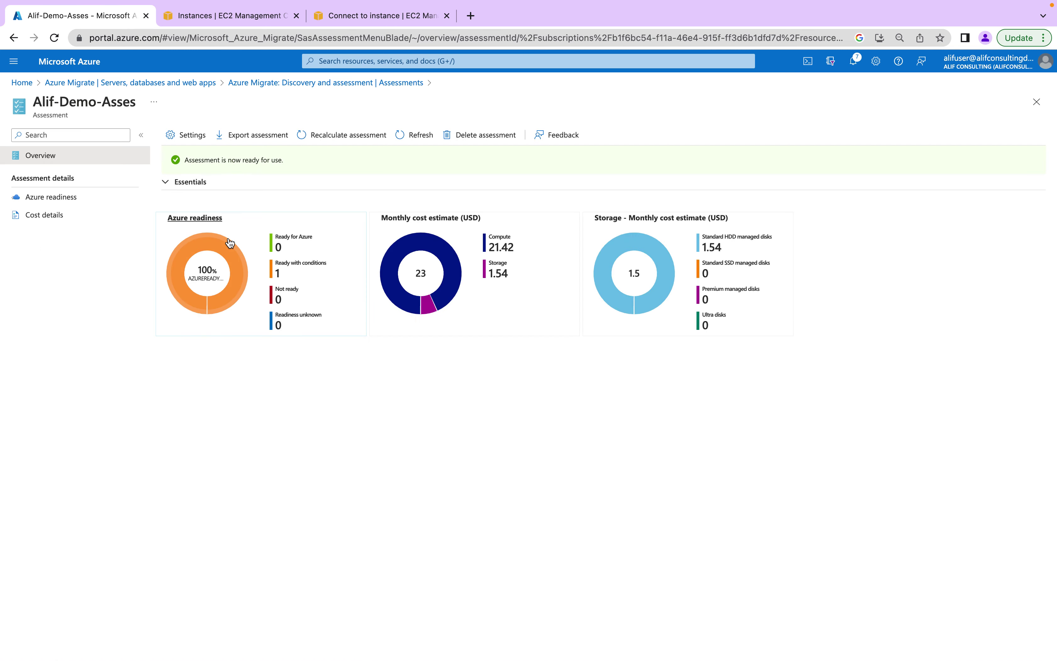
{"action": "left_click", "coordinate": [333, 85]}
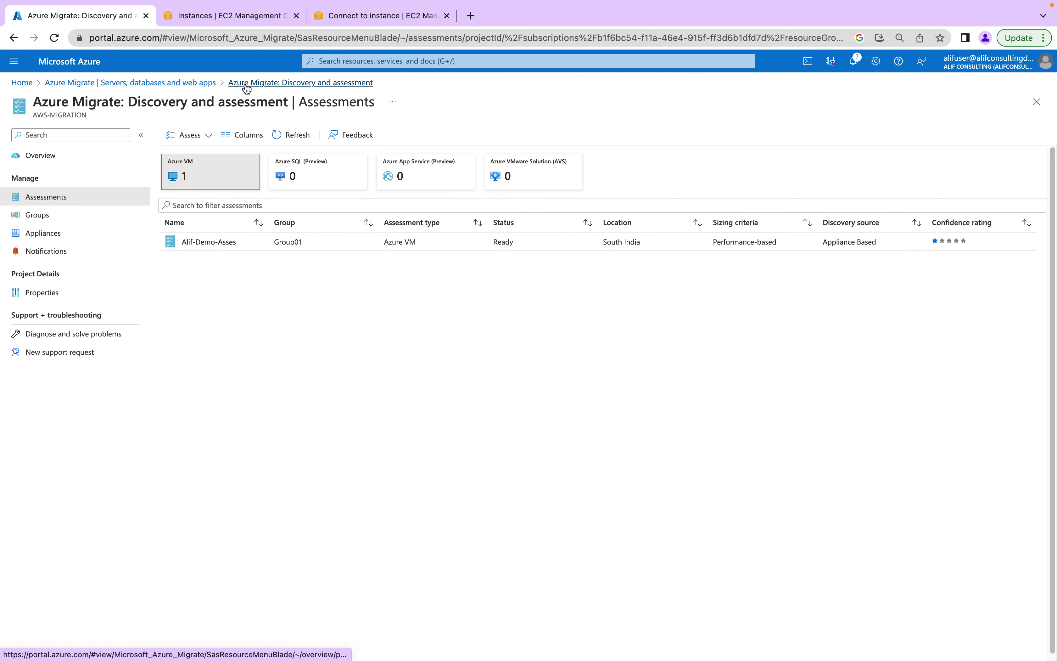
Open Group01 from the Discovery and assessment overview and examine the agent installation requirements for its machine's dependency visualization
{"action": "left_click", "coordinate": [195, 85]}
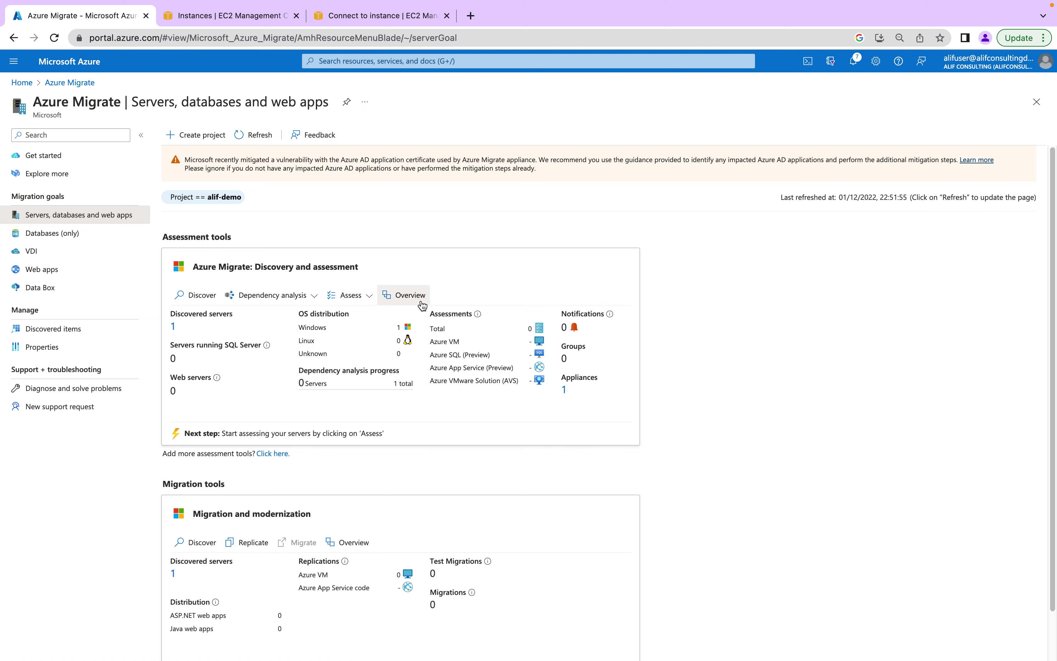
{"action": "left_click", "coordinate": [409, 295]}
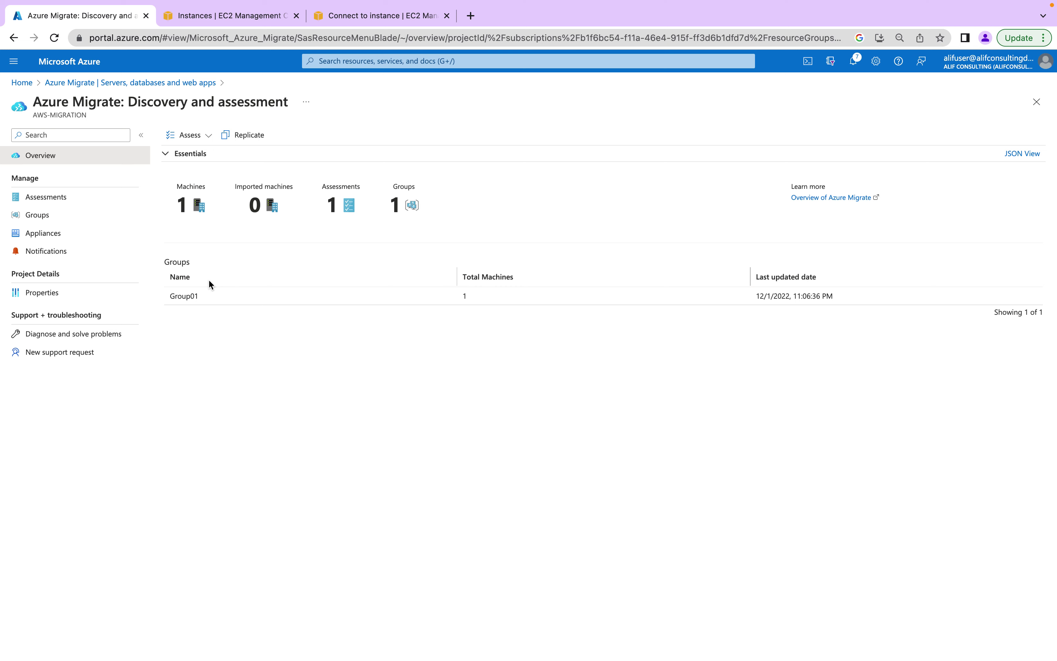
{"action": "left_click", "coordinate": [193, 296]}
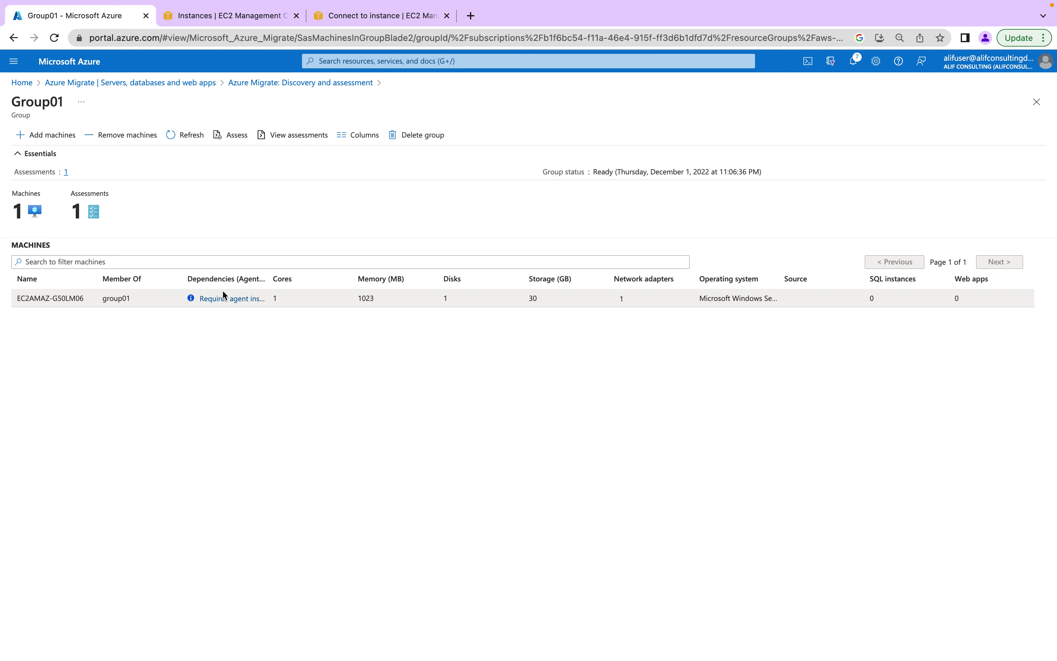
{"action": "left_click", "coordinate": [231, 299]}
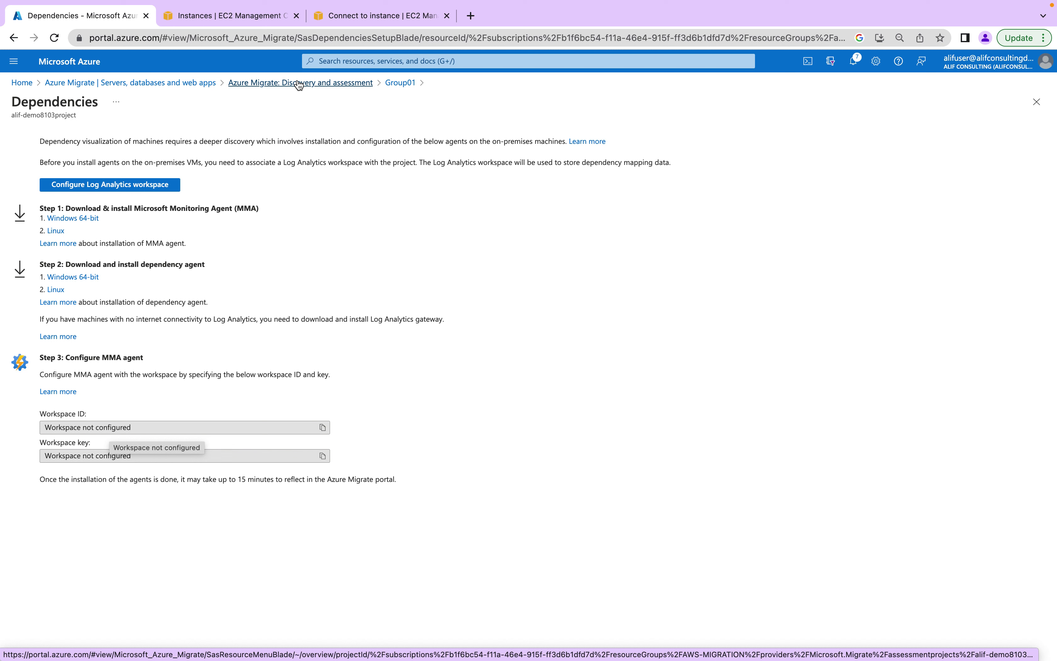
Return to the Servers, databases and web apps page of the migration project, and switch to the slide presentation
{"action": "left_click", "coordinate": [299, 83]}
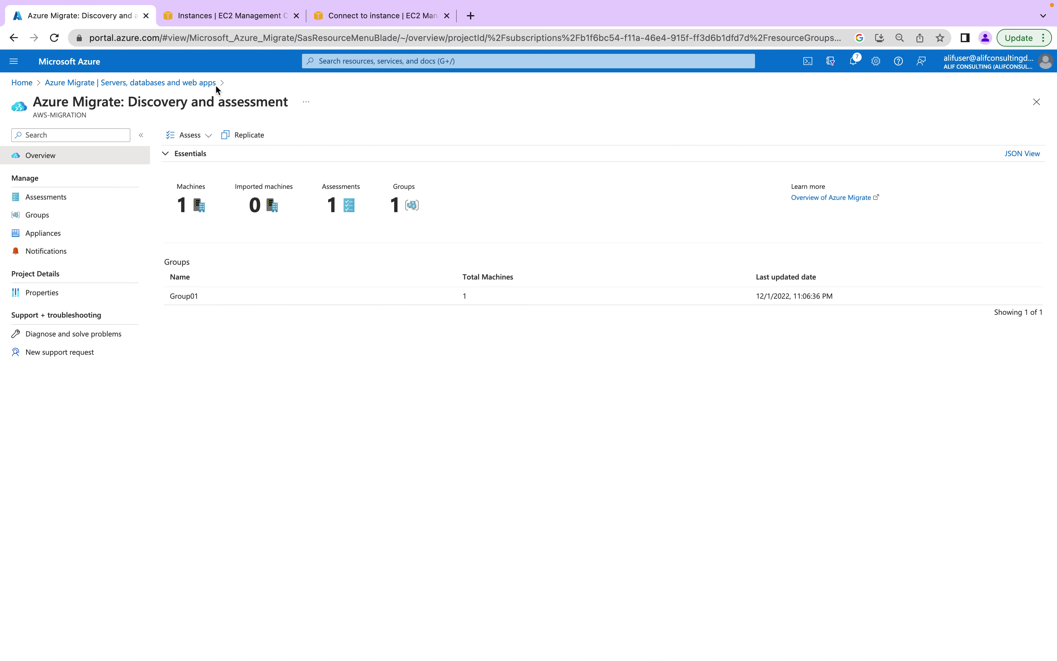
{"action": "left_click", "coordinate": [178, 84]}
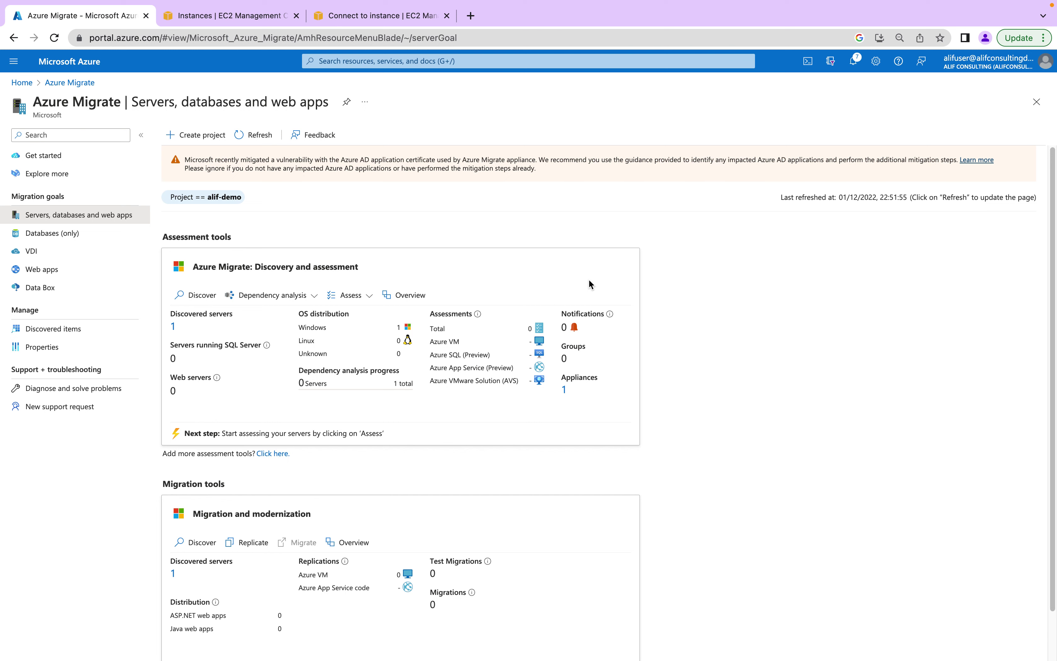
{"action": "key", "text": "super+Tab"}
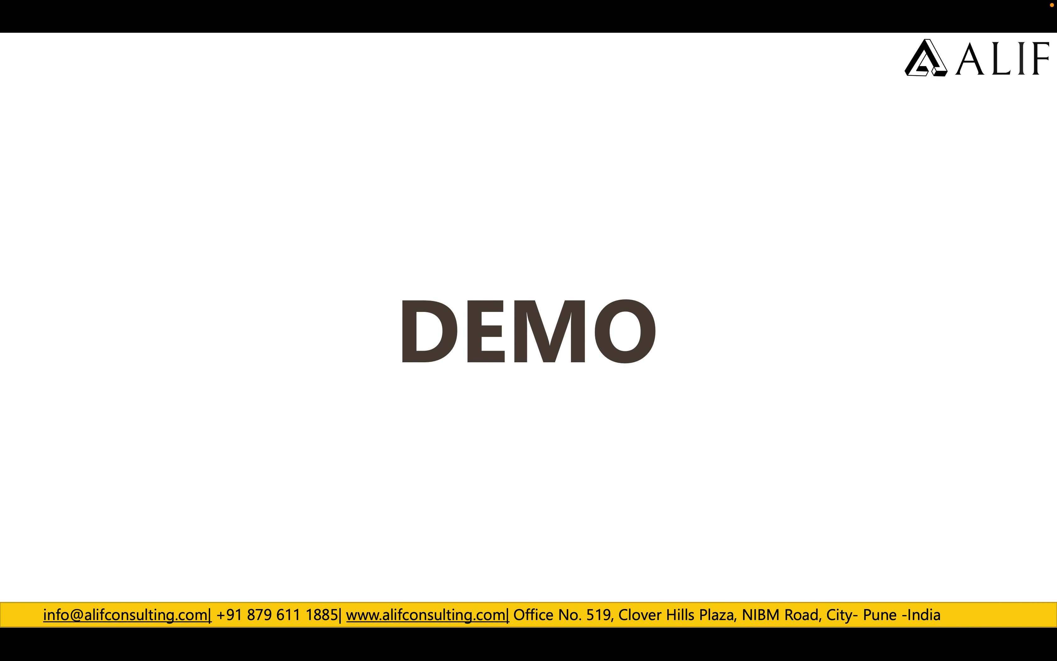